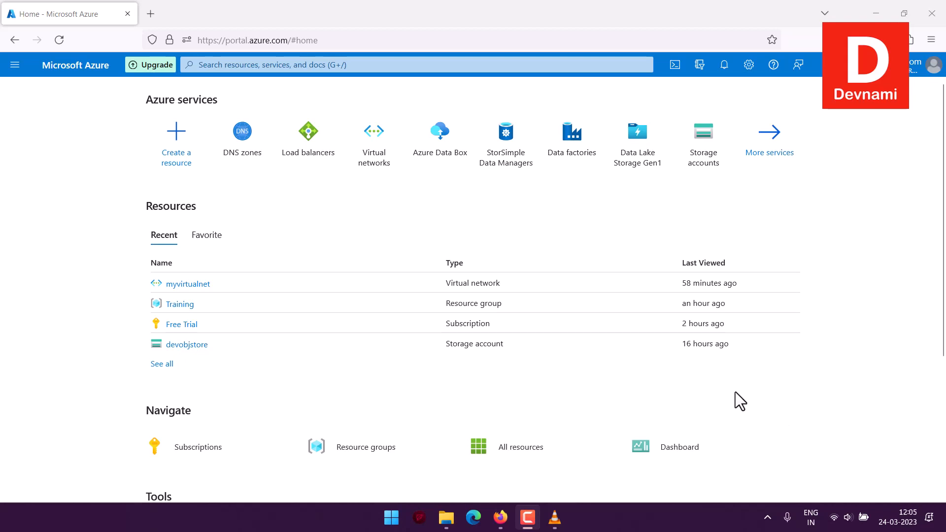
# Open the DNS zones service by filtering the Networking services for "DNS".
pyautogui.click(15, 65)
pyautogui.click(30, 147)
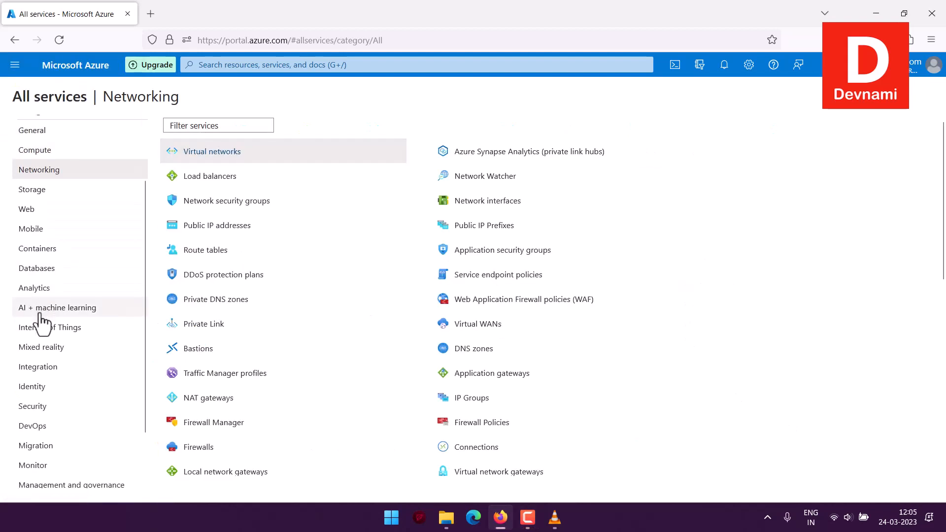
pyautogui.click(32, 173)
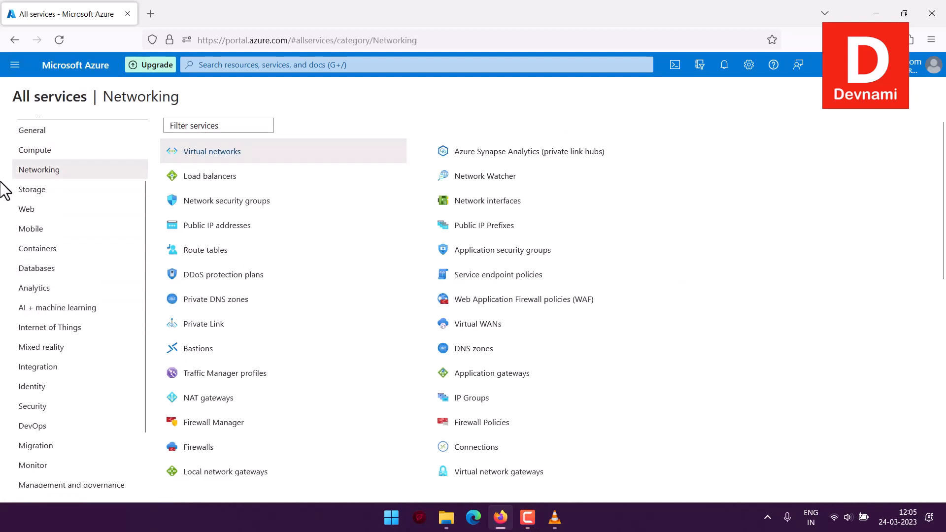
pyautogui.click(204, 125)
pyautogui.write('DNS')
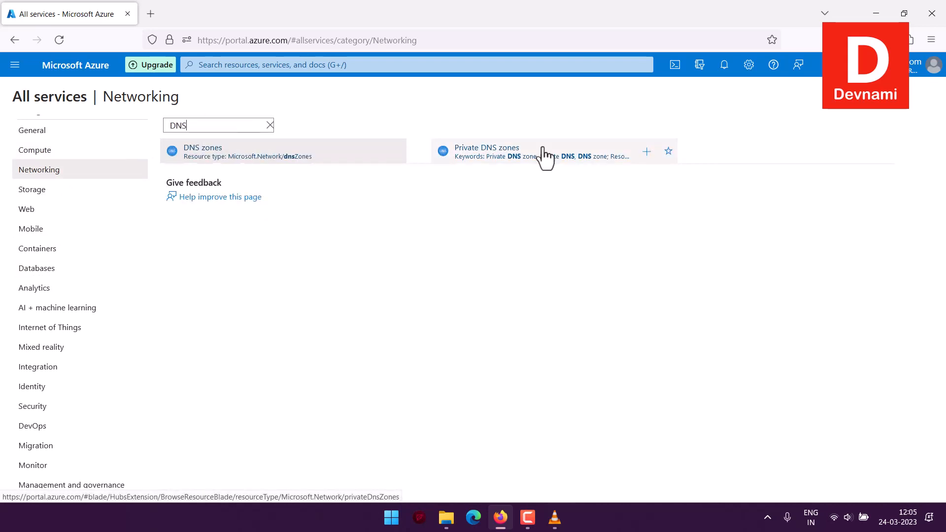
pyautogui.moveTo(224, 159)
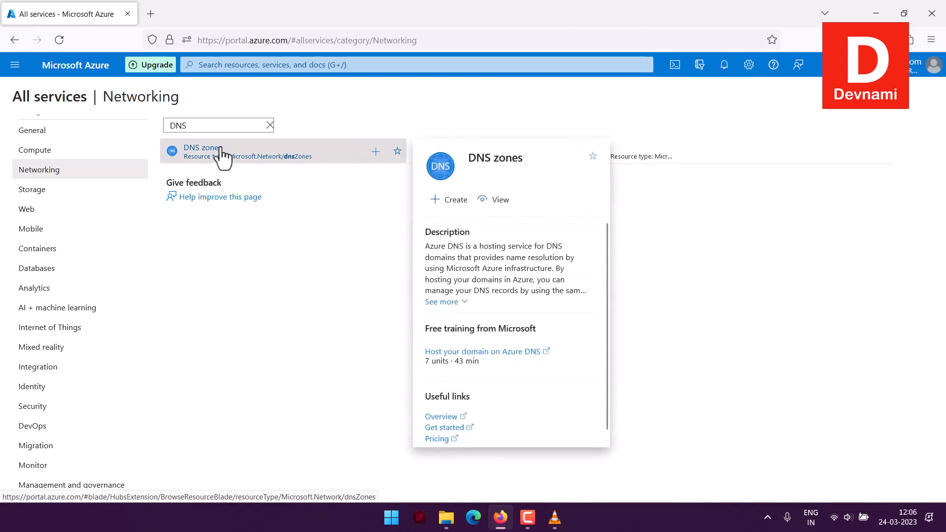
pyautogui.click(221, 150)
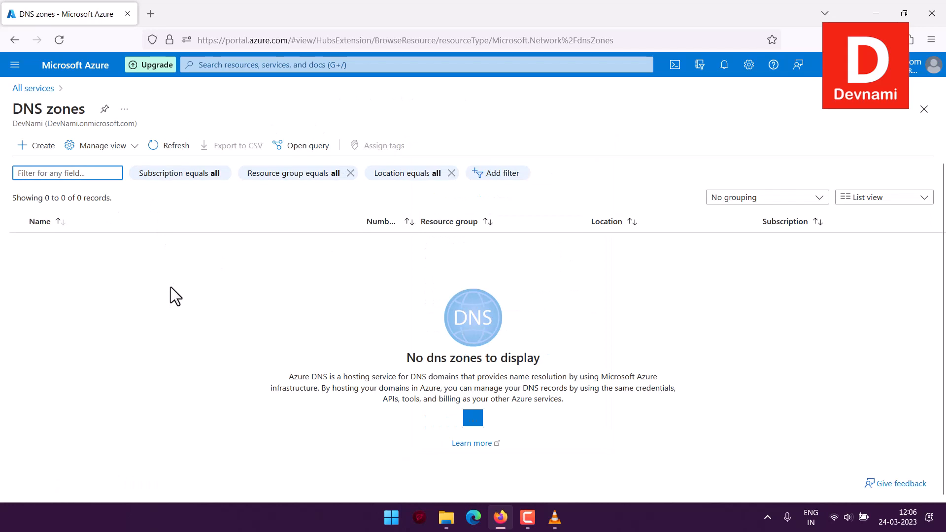
# Start a new DNS zone in the Free Trial subscription and Training resource group, with the child zone option turned off.
pyautogui.click(35, 146)
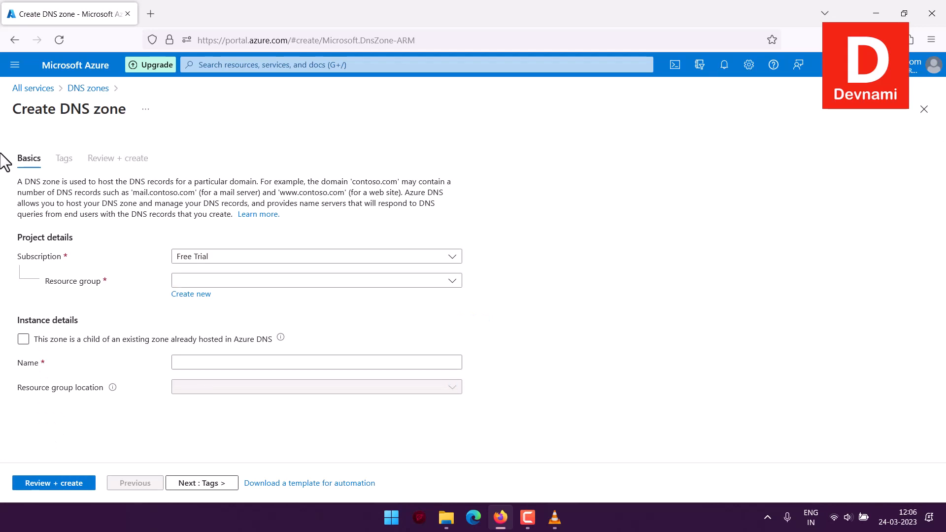
pyautogui.click(315, 264)
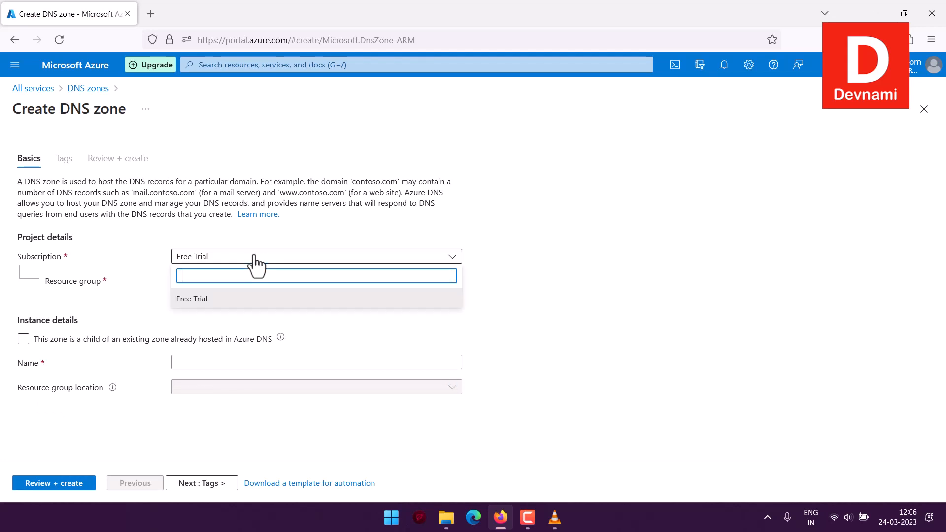
pyautogui.click(173, 301)
pyautogui.click(186, 285)
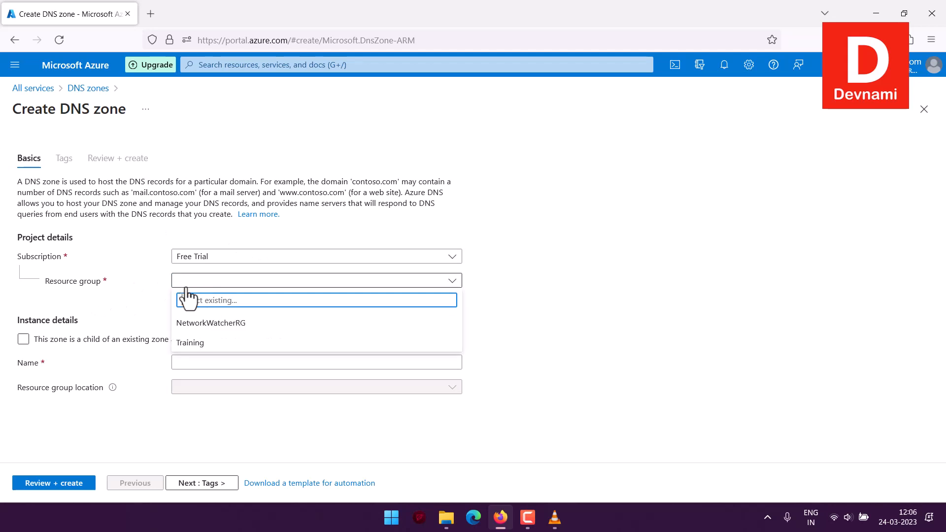
pyautogui.click(193, 340)
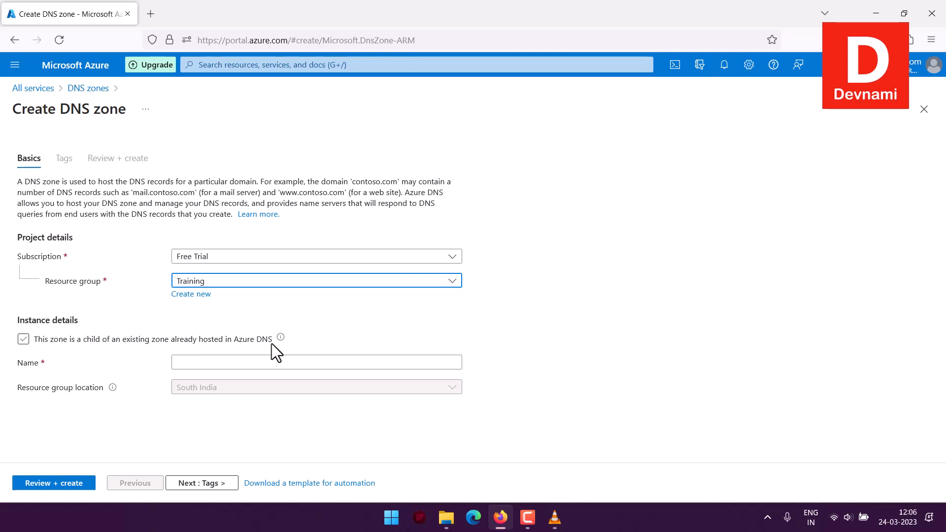
pyautogui.click(22, 339)
pyautogui.click(243, 361)
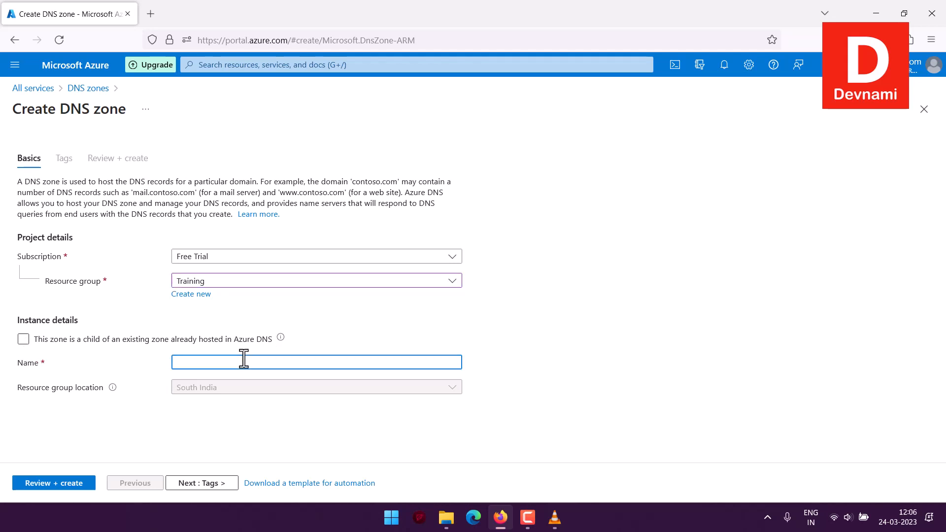
pyautogui.write('myDNS')
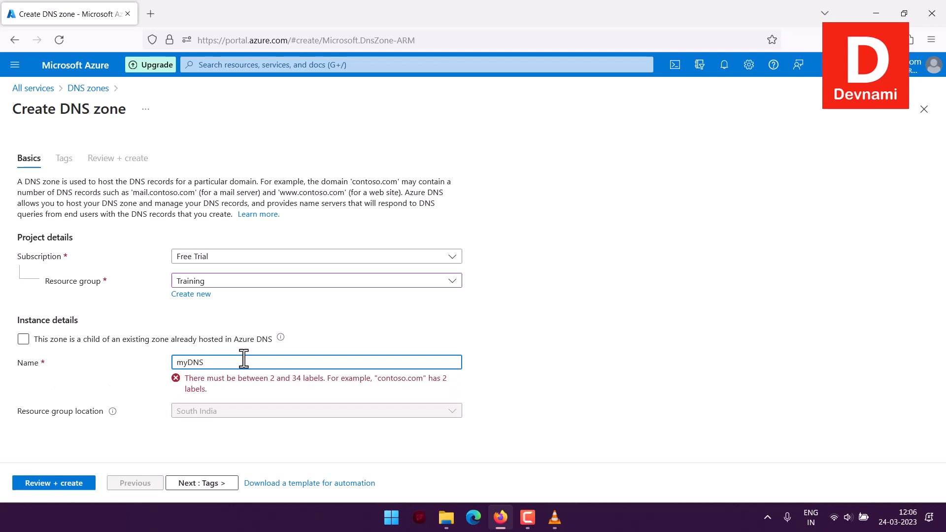
pyautogui.write('.com')
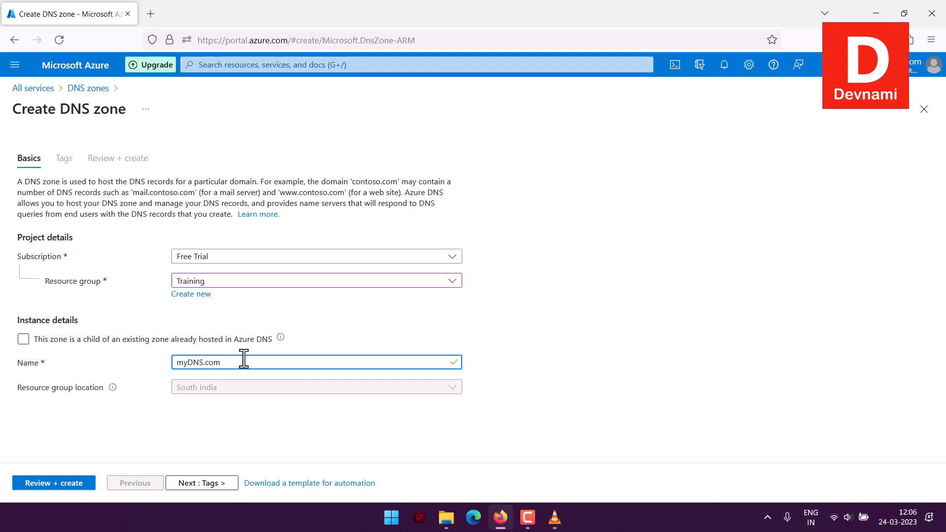
pyautogui.press('BackSpace')
pyautogui.press('BackSpace')
pyautogui.press('BackSpace')
pyautogui.press('BackSpace')
pyautogui.press('BackSpace')
pyautogui.press('BackSpace')
pyautogui.press('BackSpace')
pyautogui.press('BackSpace')
pyautogui.press('BackSpace')
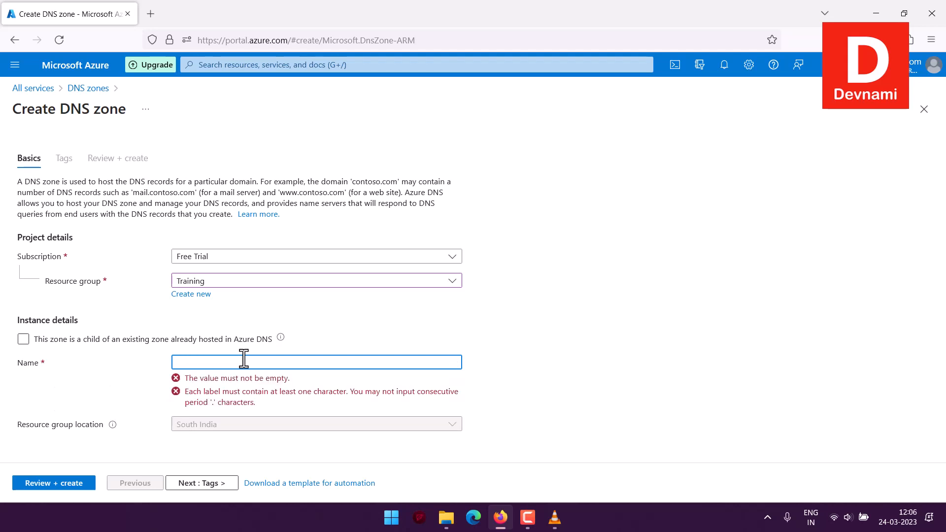
# Name the new DNS zone justanexample.com.
pyautogui.write('just')
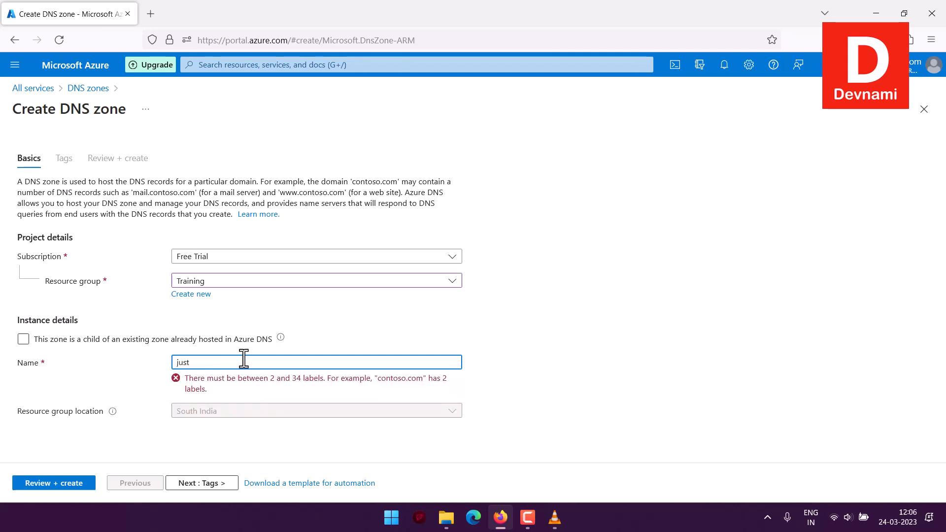
pyautogui.write('anexample.com')
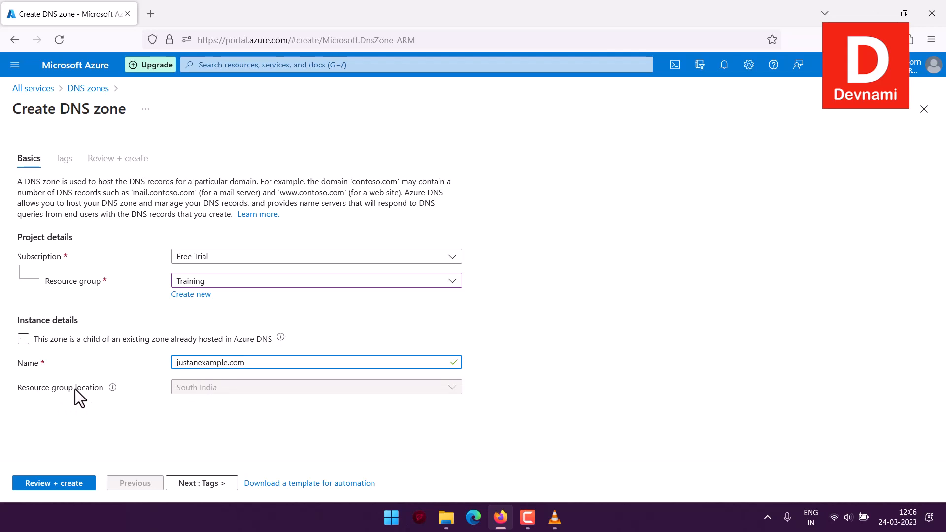
pyautogui.click(211, 390)
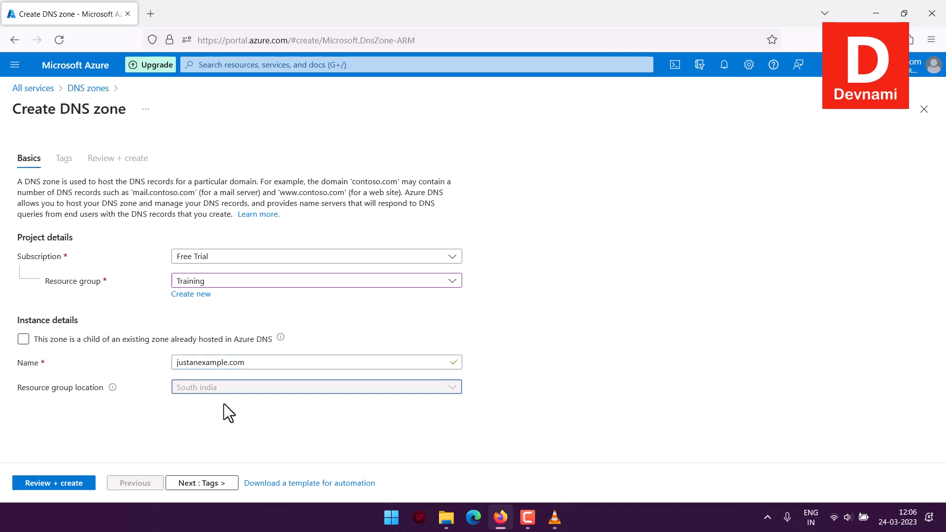
# Leave the tags empty, review the zone's summary, and create the DNS zone.
pyautogui.click(200, 471)
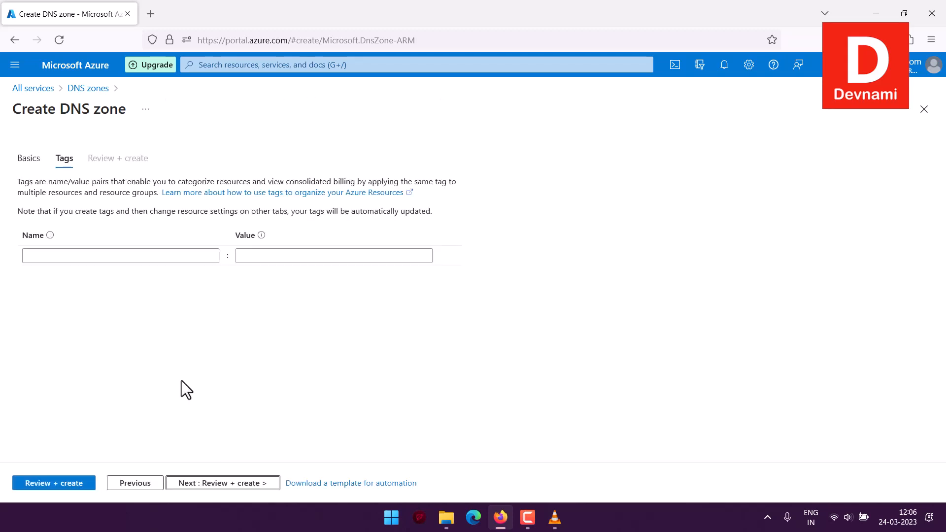
pyautogui.click(40, 255)
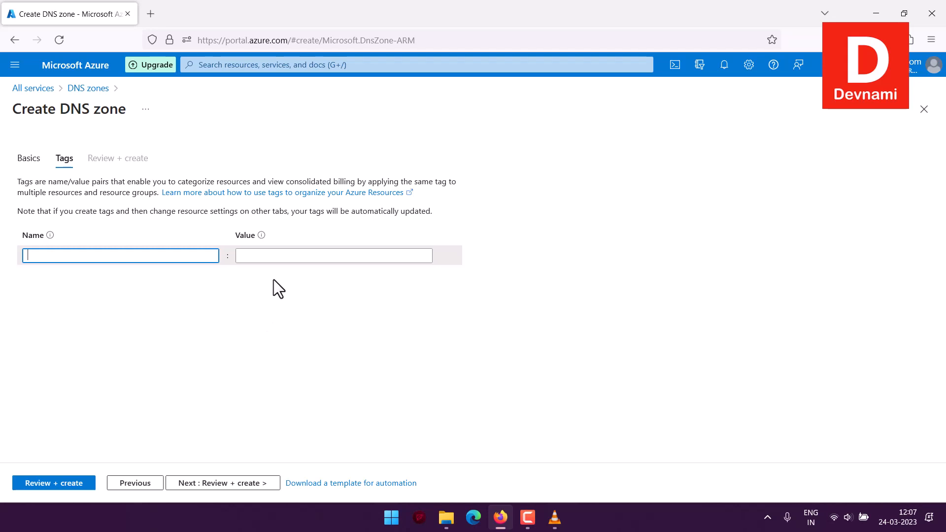
pyautogui.click(306, 255)
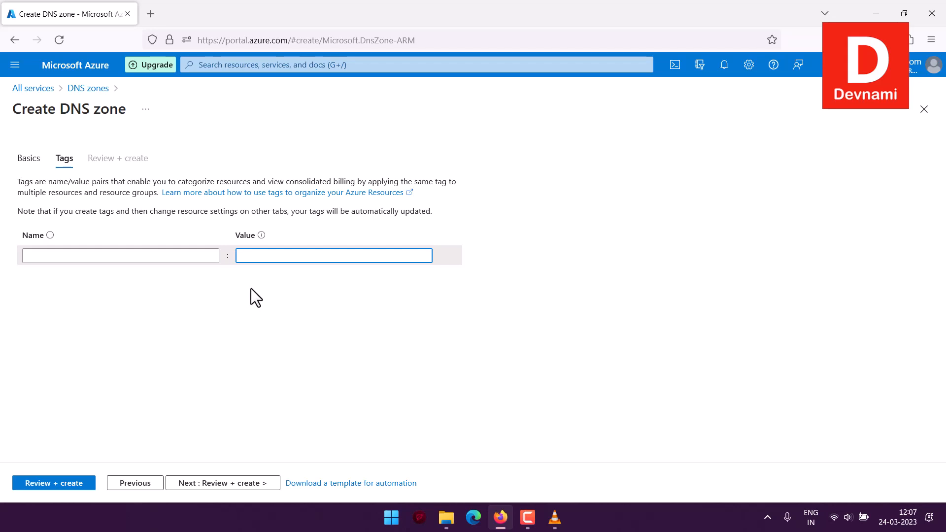
pyautogui.click(226, 484)
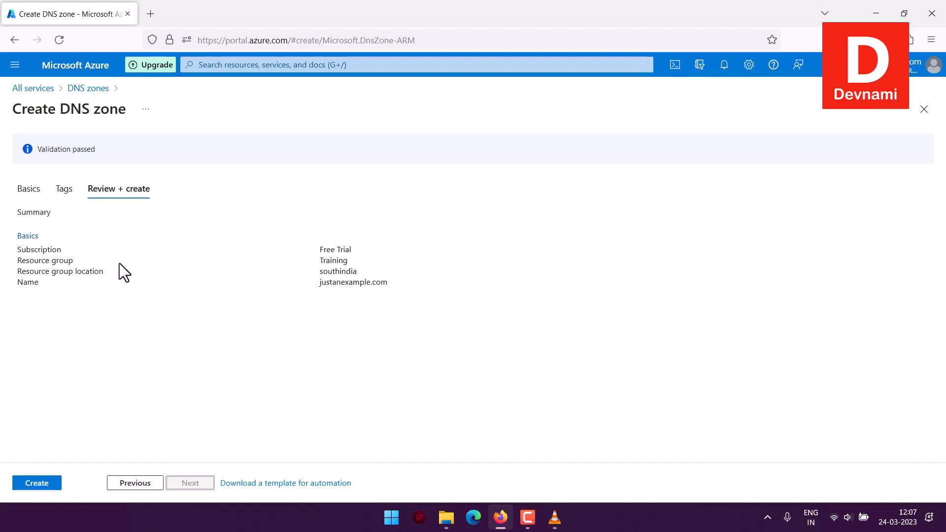
pyautogui.moveTo(309, 246); pyautogui.dragTo(384, 290)
pyautogui.click(384, 292)
pyautogui.click(37, 485)
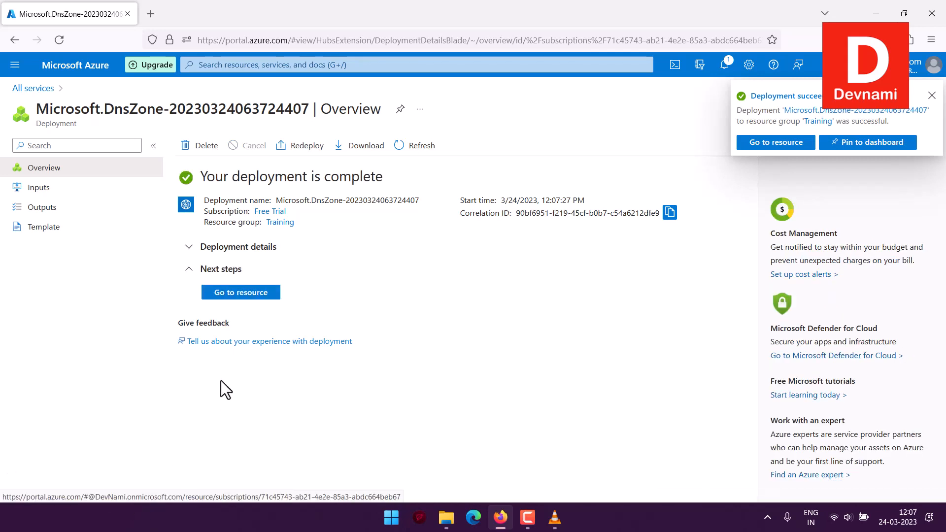
# Open the deployed DNS zone resource and examine its name and assigned name servers.
pyautogui.click(246, 293)
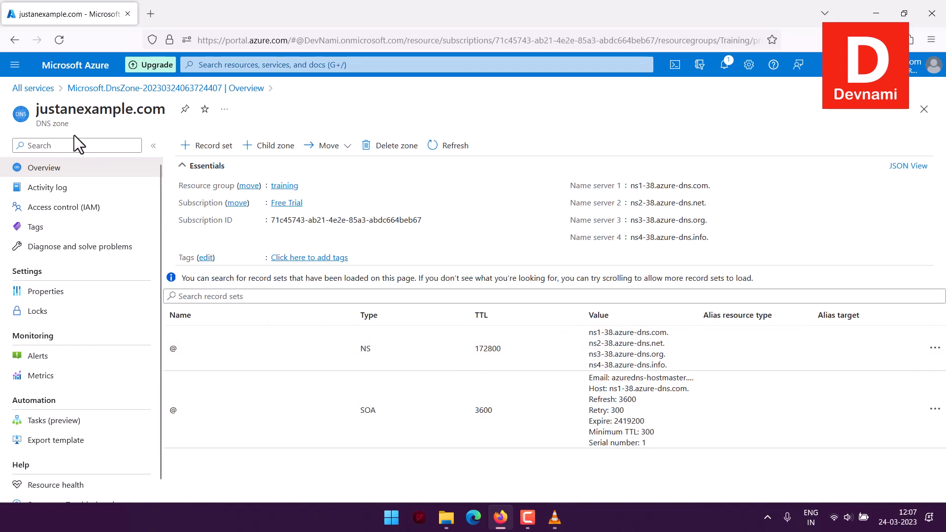
pyautogui.moveTo(37, 114); pyautogui.dragTo(65, 110)
pyautogui.doubleClick(157, 110)
pyautogui.click(65, 111)
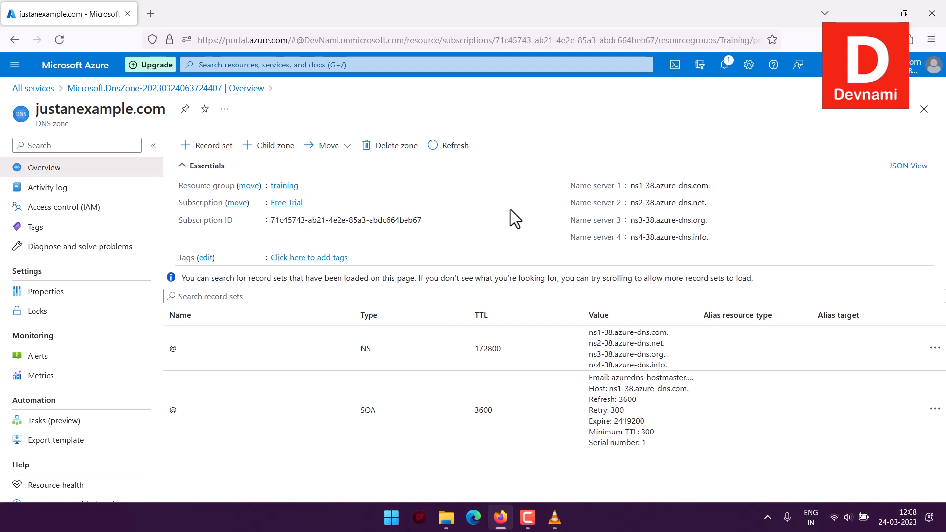
pyautogui.moveTo(568, 184); pyautogui.dragTo(712, 239)
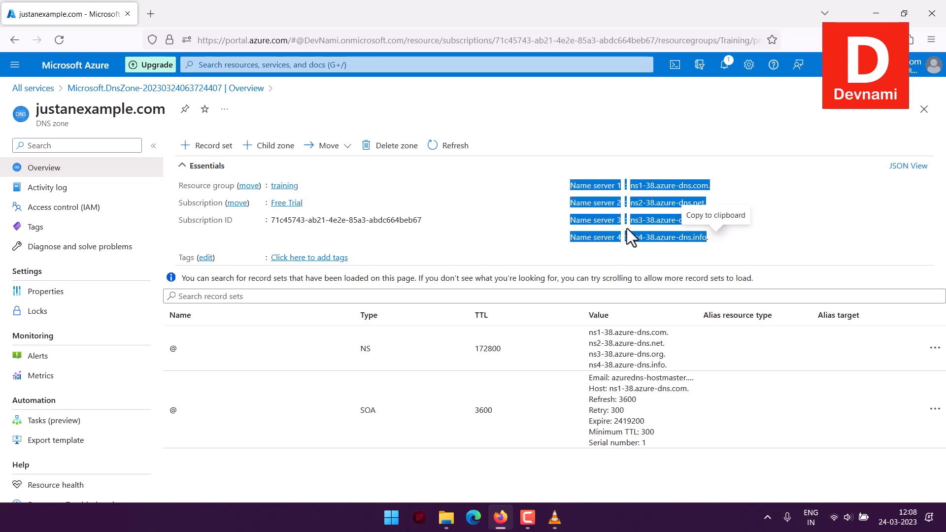
pyautogui.click(624, 224)
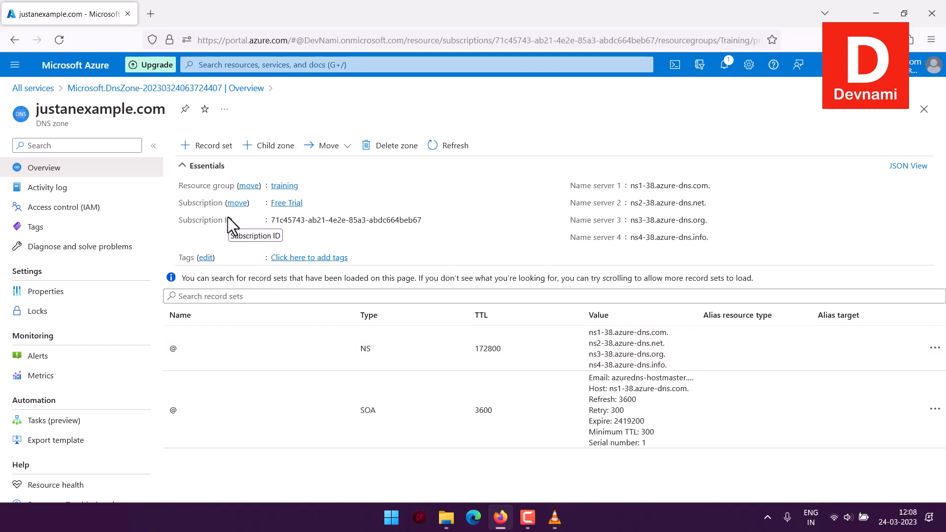
# View the DNS zone's properties and examine its number of record sets.
pyautogui.click(46, 292)
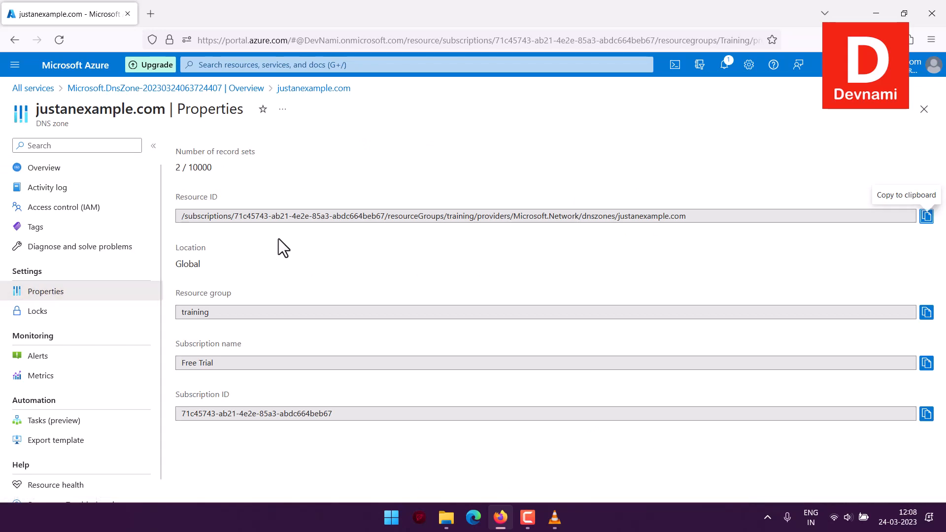
pyautogui.doubleClick(196, 168)
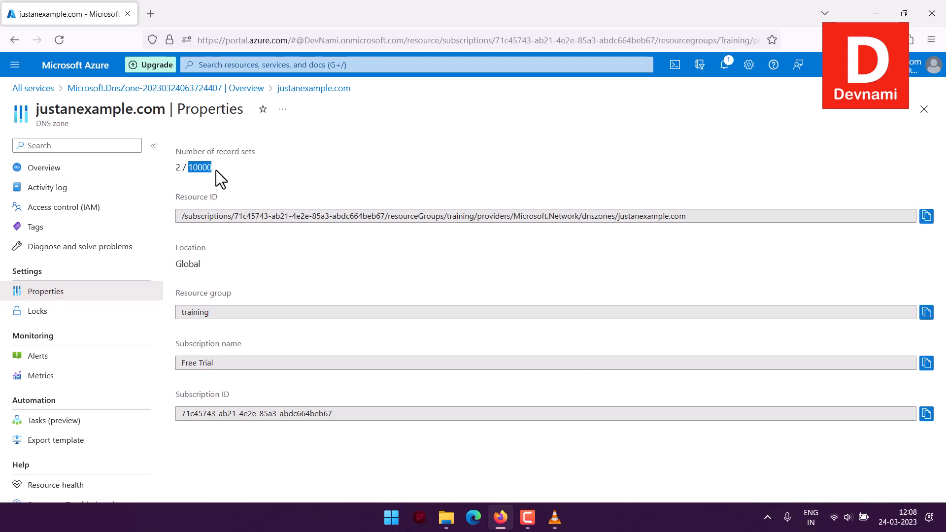
pyautogui.moveTo(180, 169); pyautogui.dragTo(209, 167)
pyautogui.click(275, 174)
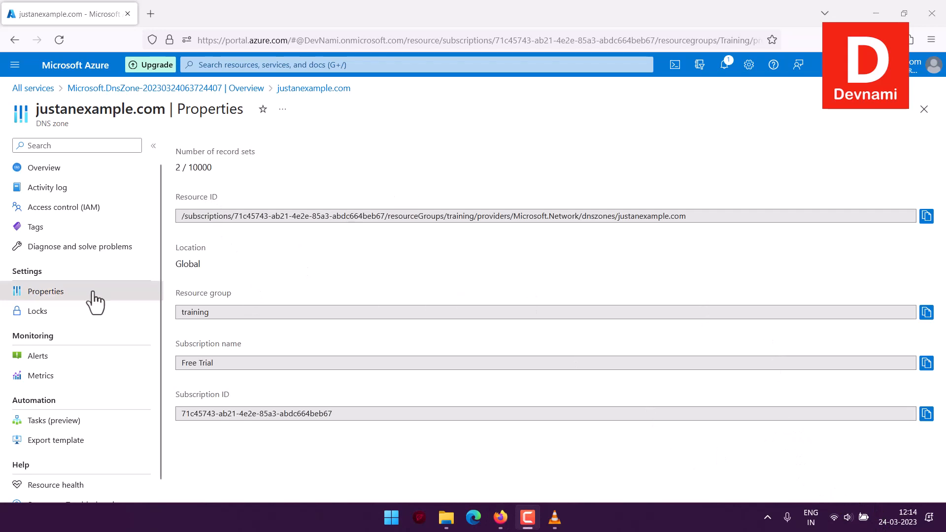
# Inspect the DNS zone's locks and its automation tasks.
pyautogui.click(57, 314)
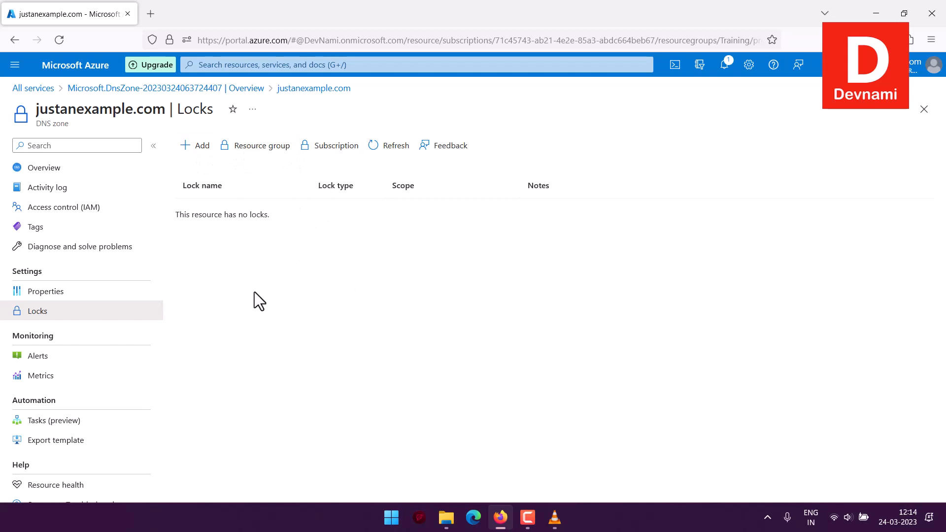
pyautogui.scroll(-1, 81, 283)
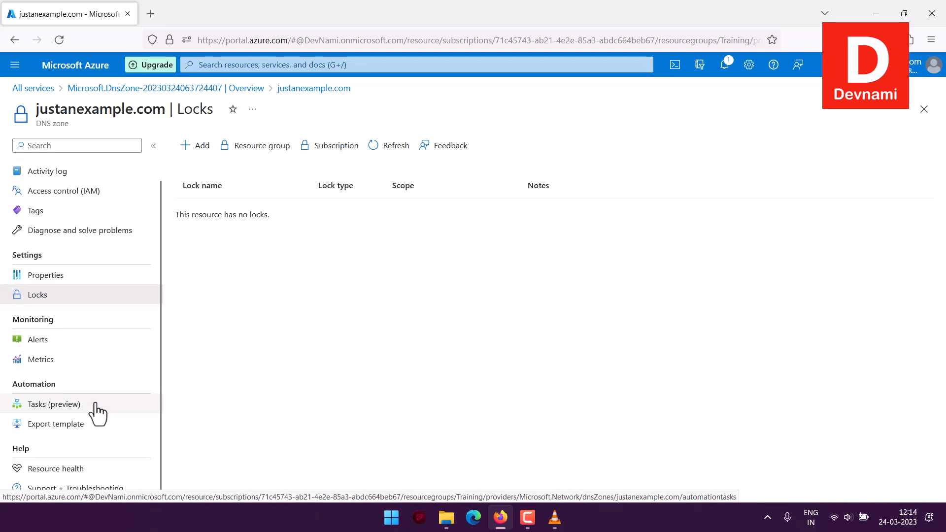
pyautogui.click(81, 405)
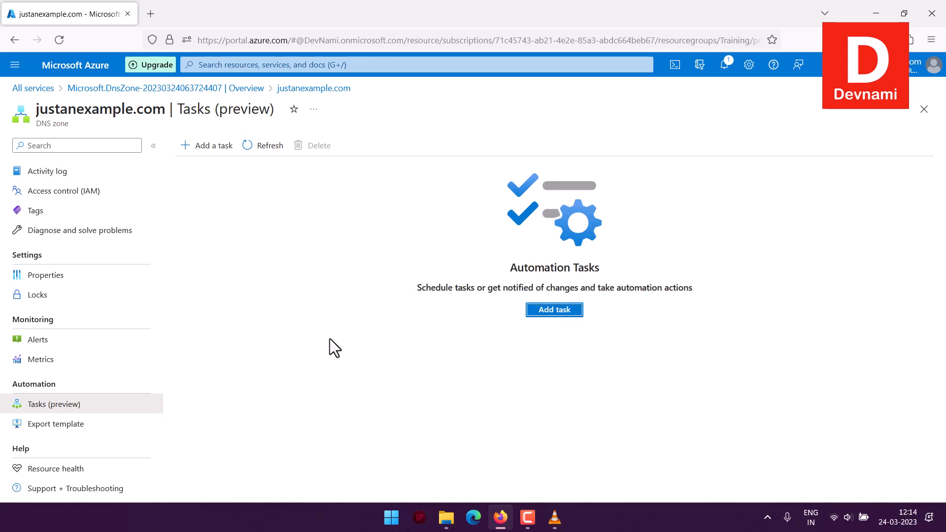
pyautogui.scroll(1, 111, 351)
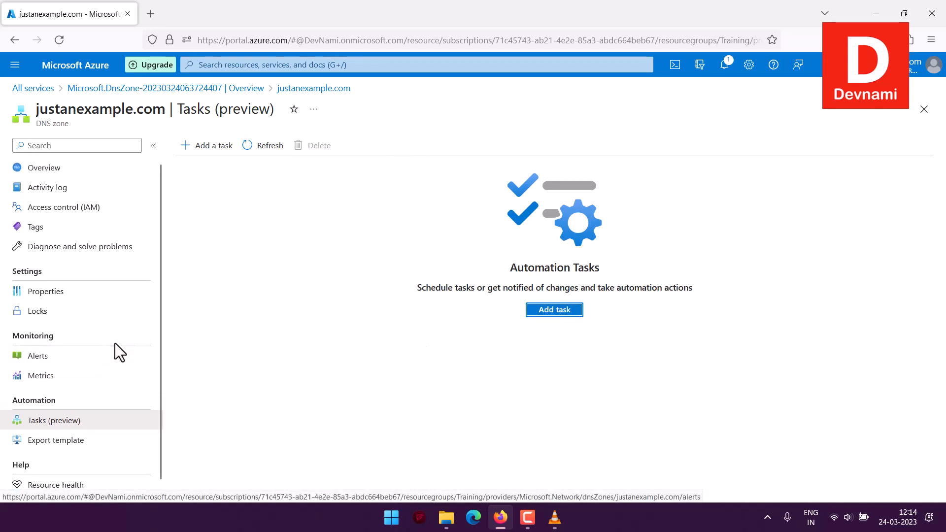
# Return to the DNS zone's overview and view the options for moving the zone.
pyautogui.click(79, 169)
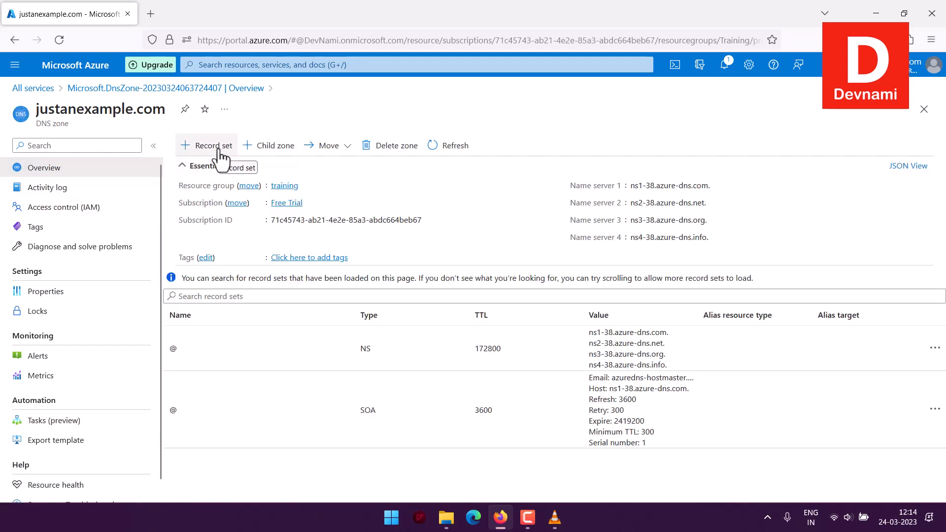
pyautogui.click(347, 150)
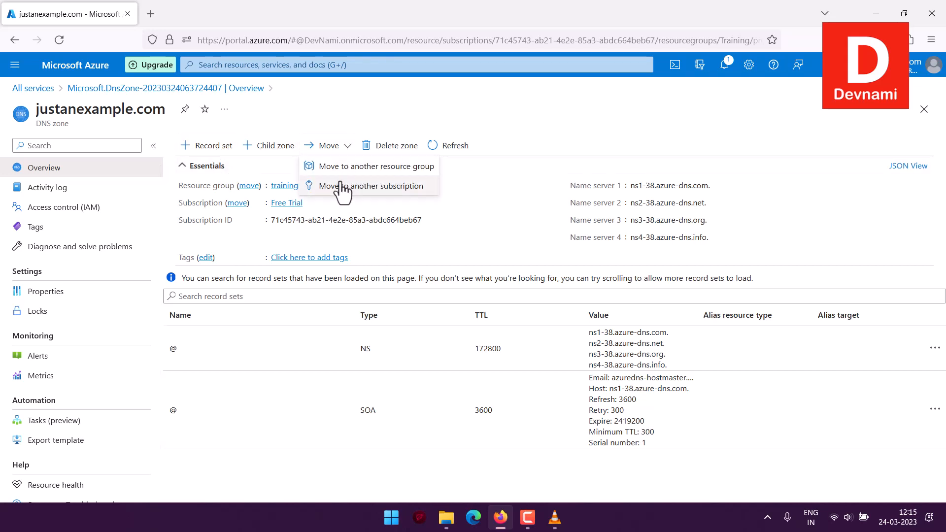
pyautogui.click(492, 191)
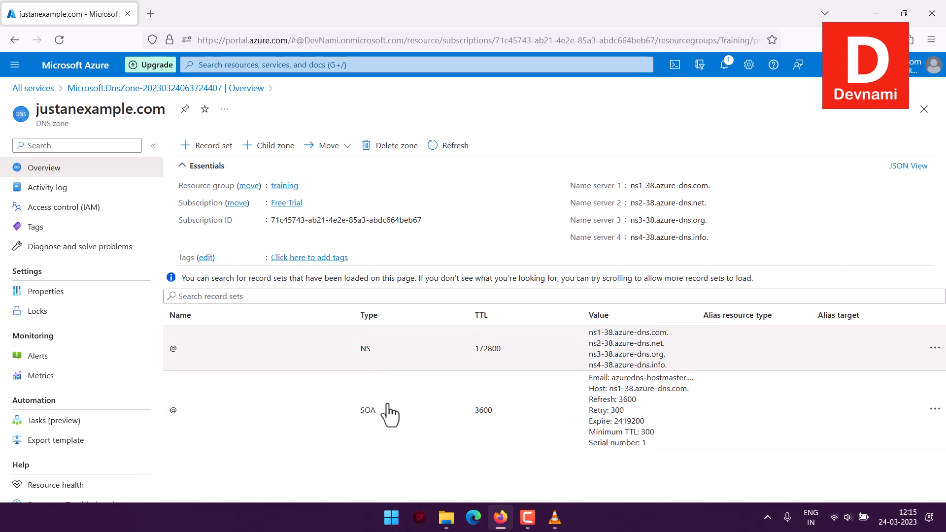
# Start a new record set named www in the justanexample.com zone and view the available record types.
pyautogui.click(932, 419)
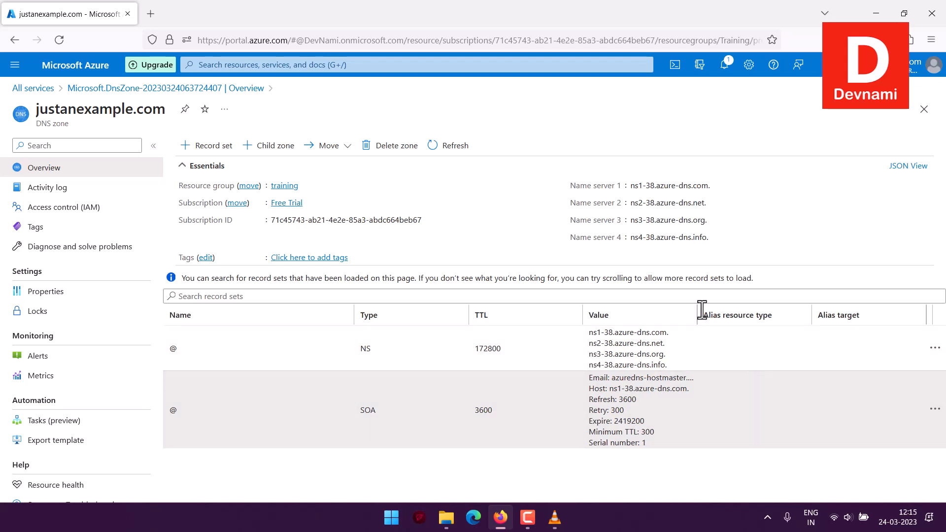
pyautogui.click(198, 144)
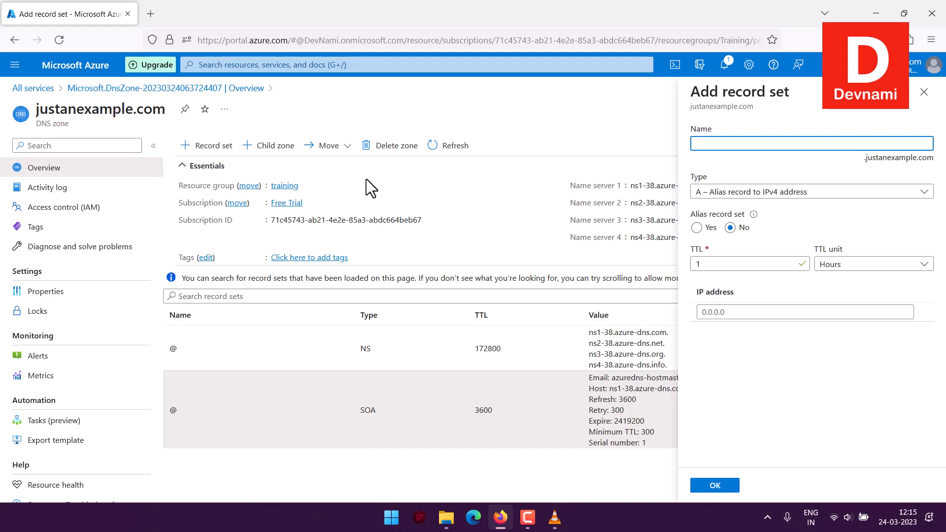
pyautogui.write('www')
pyautogui.click(713, 193)
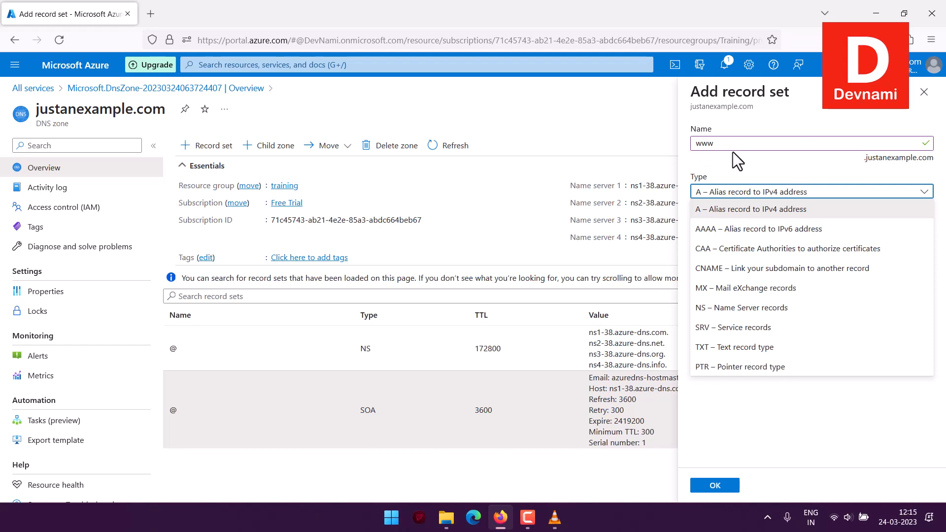
pyautogui.click(718, 143)
pyautogui.moveTo(718, 144); pyautogui.dragTo(678, 142)
pyautogui.write('m')
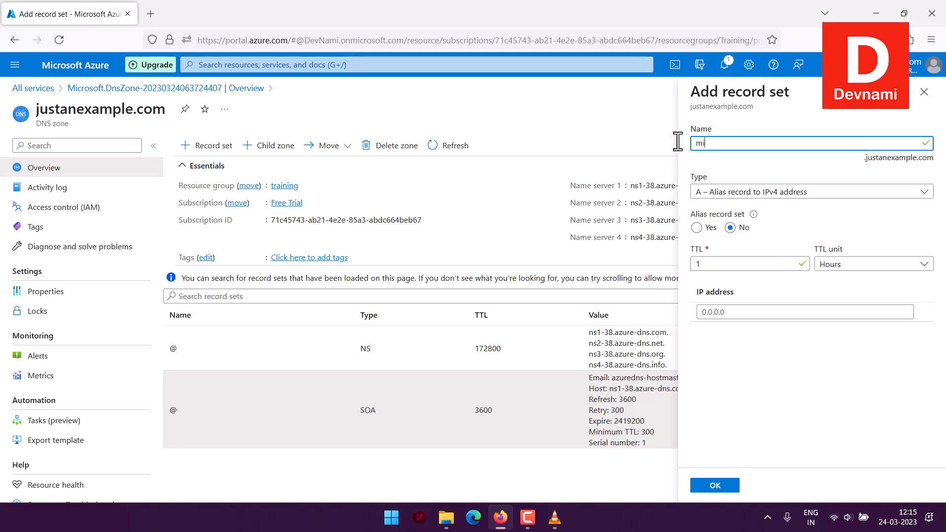
pyautogui.write('ail')
pyautogui.click(759, 193)
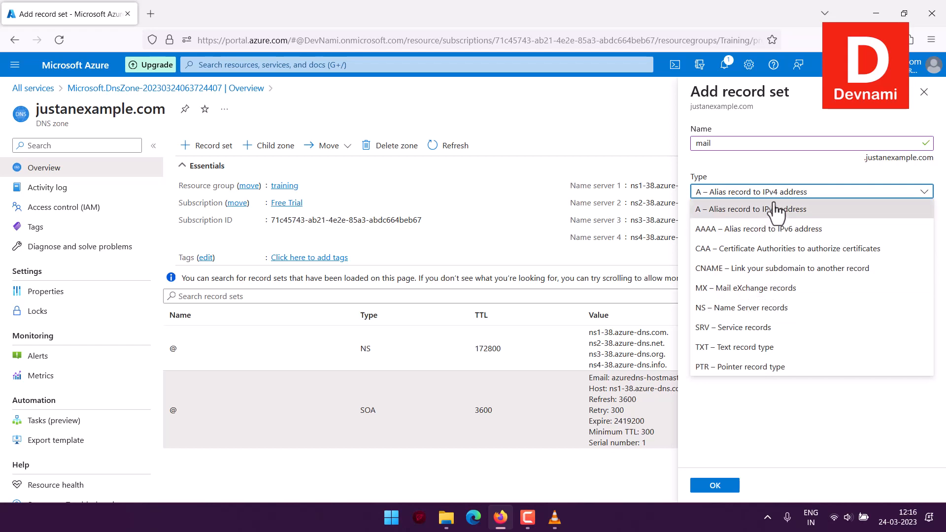
pyautogui.click(744, 143)
pyautogui.hotkey('ctrl', 'a')
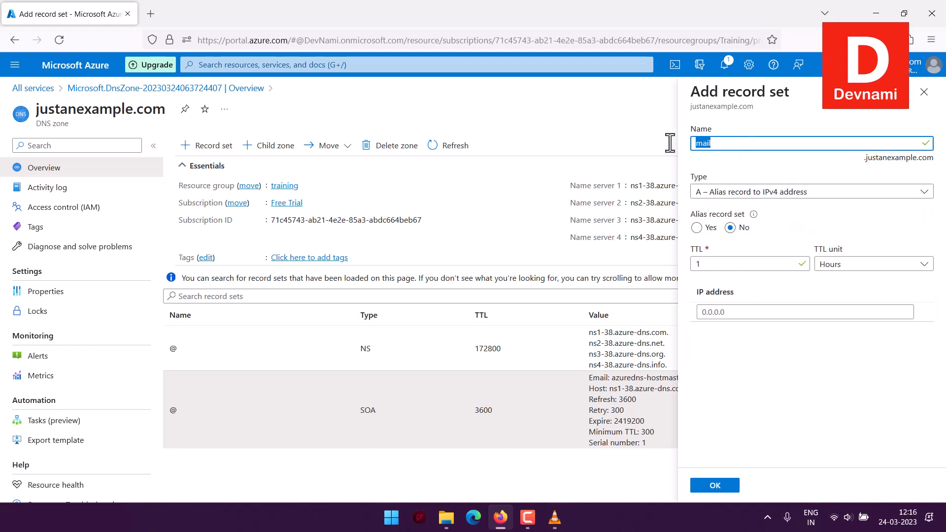
pyautogui.write('www')
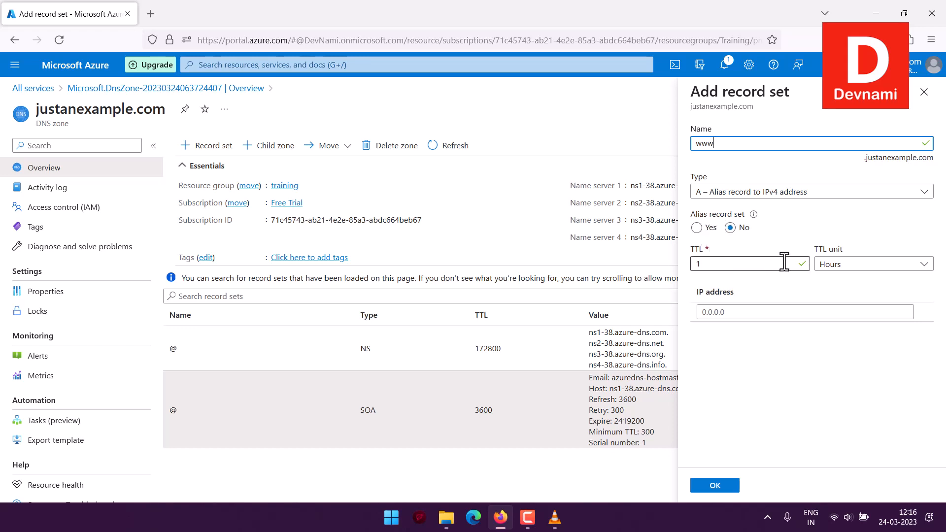
# View the TTL unit options and create the www A record set with a TTL of 1 hour and no IP address.
pyautogui.click(861, 269)
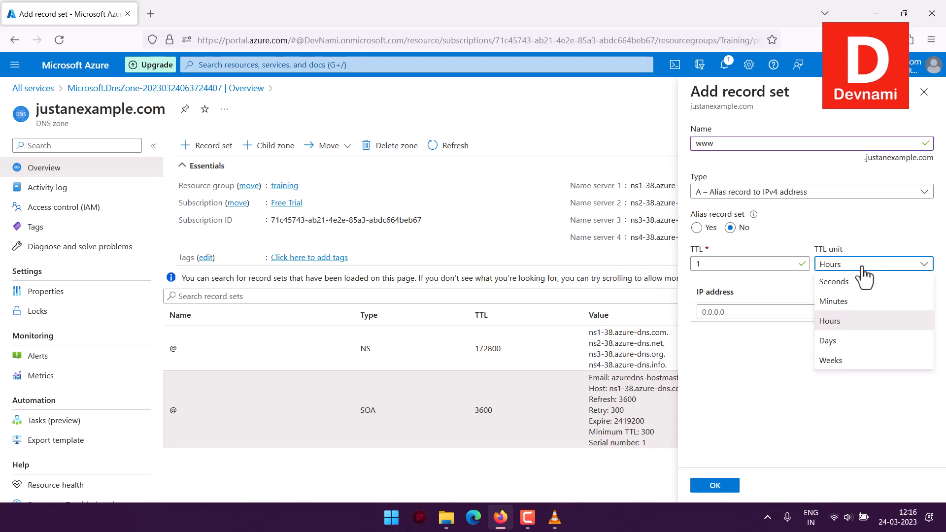
pyautogui.click(847, 226)
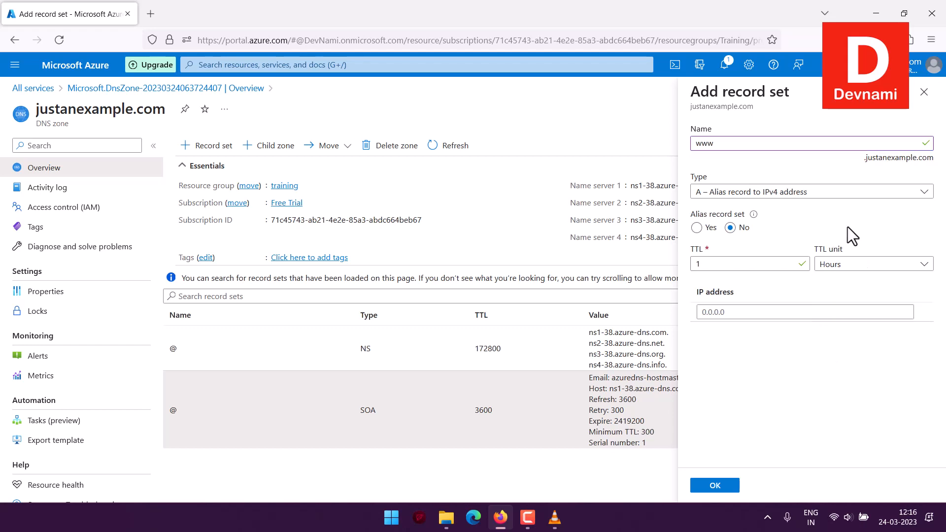
pyautogui.click(714, 486)
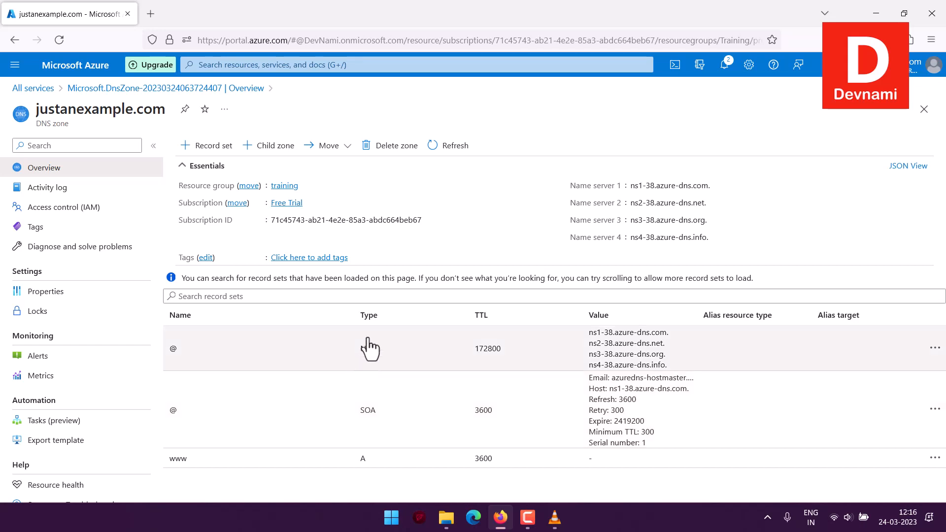
# Create a child DNS zone named child under justanexample.com in the Training resource group, without tags.
pyautogui.click(271, 156)
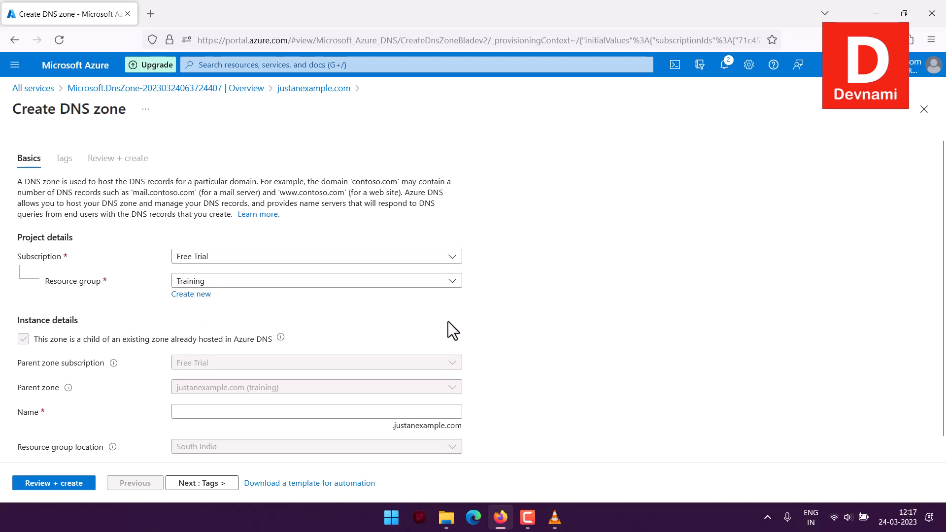
pyautogui.scroll(-1, 549, 306)
pyautogui.click(239, 393)
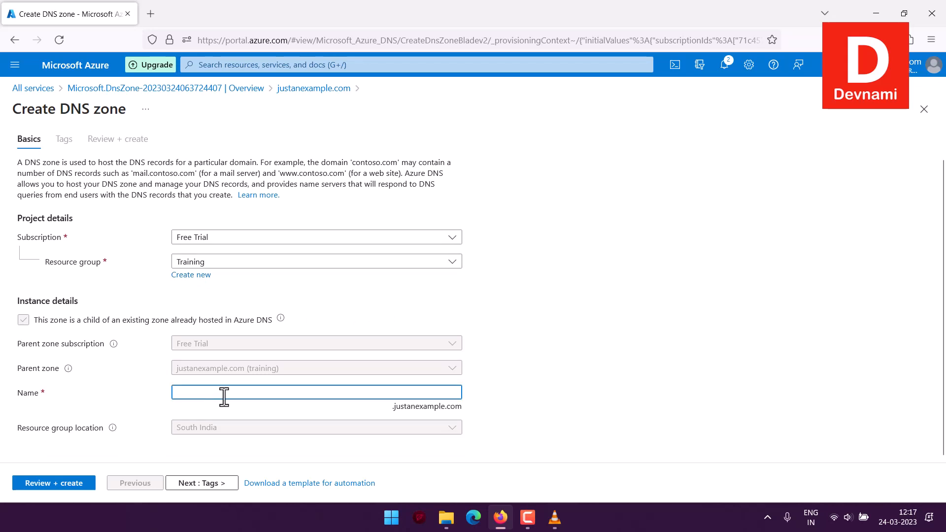
pyautogui.write('child')
pyautogui.click(197, 484)
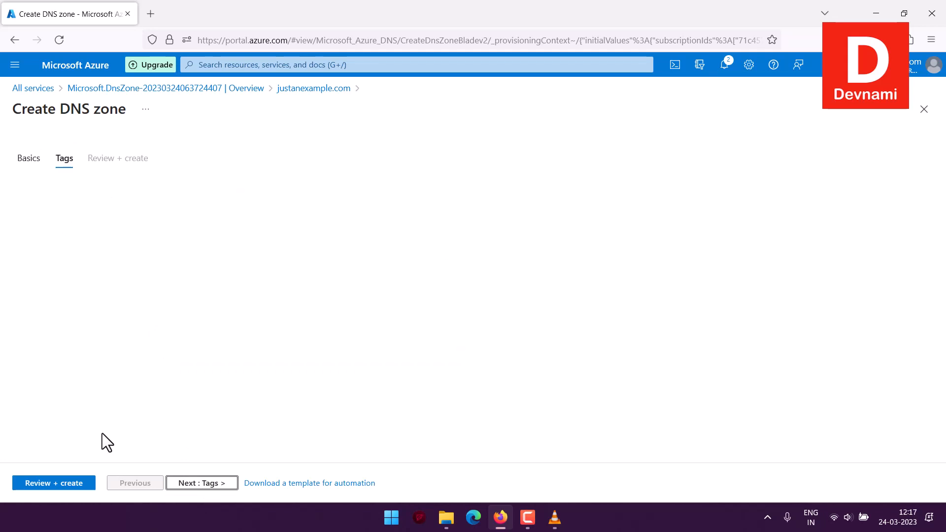
pyautogui.click(222, 482)
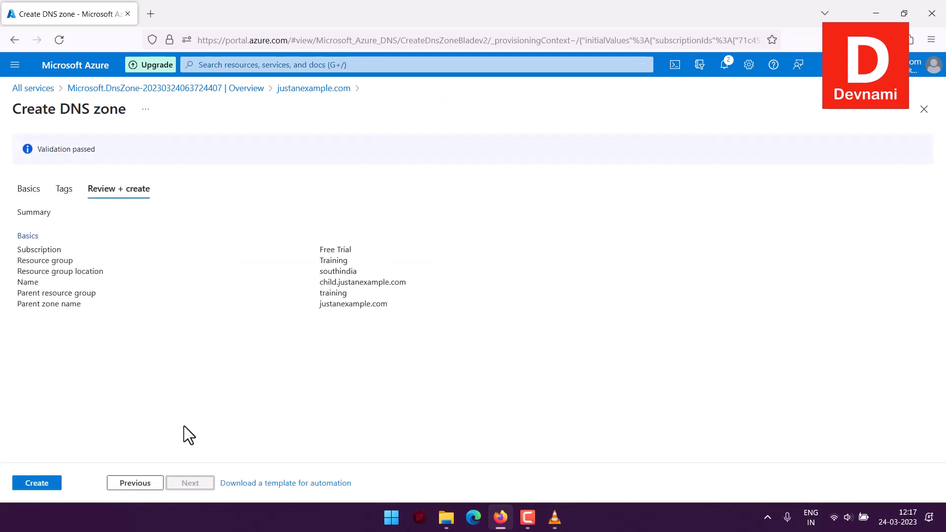
pyautogui.click(39, 482)
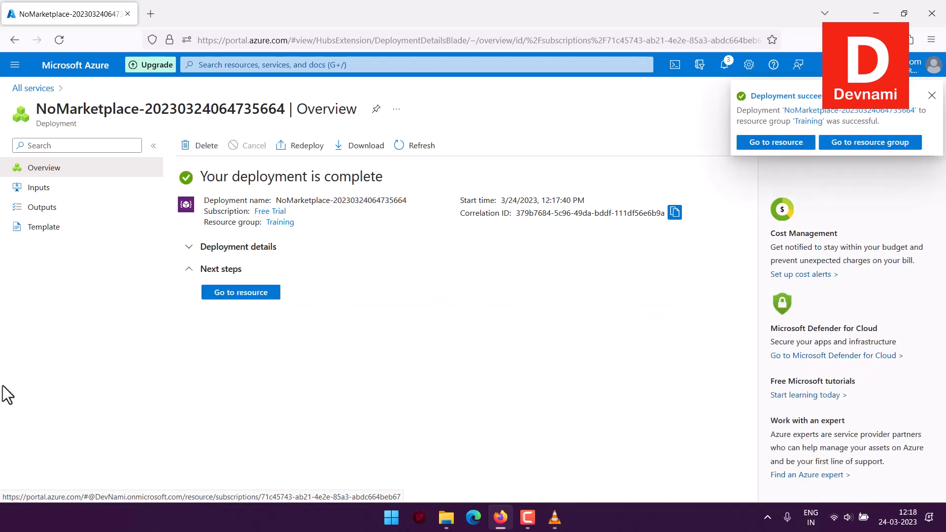
# Open the deployed child DNS zone and examine its name, name servers and record sets.
pyautogui.click(232, 292)
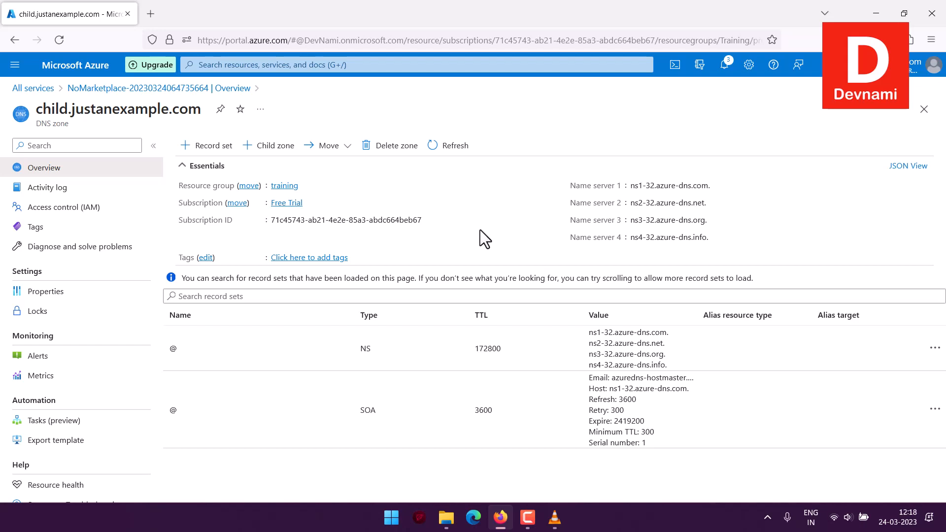
pyautogui.moveTo(37, 107)
pyautogui.mouseDown()
pyautogui.moveTo(66, 106)
pyautogui.moveTo(40, 106)
pyautogui.mouseUp()
pyautogui.click(43, 106)
# Filter all services for DNS, open the DNS zones list and view the additional options for justanexample.com.
pyautogui.click(103, 89)
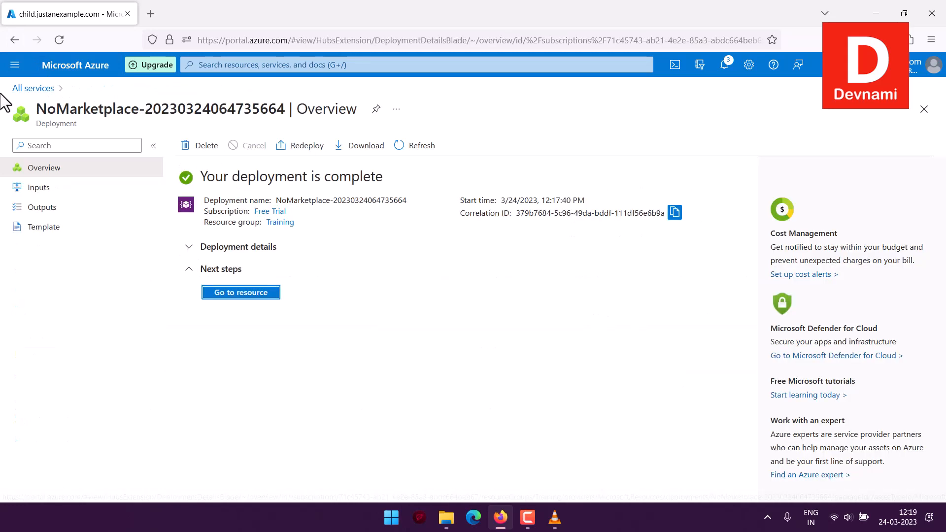
pyautogui.click(34, 89)
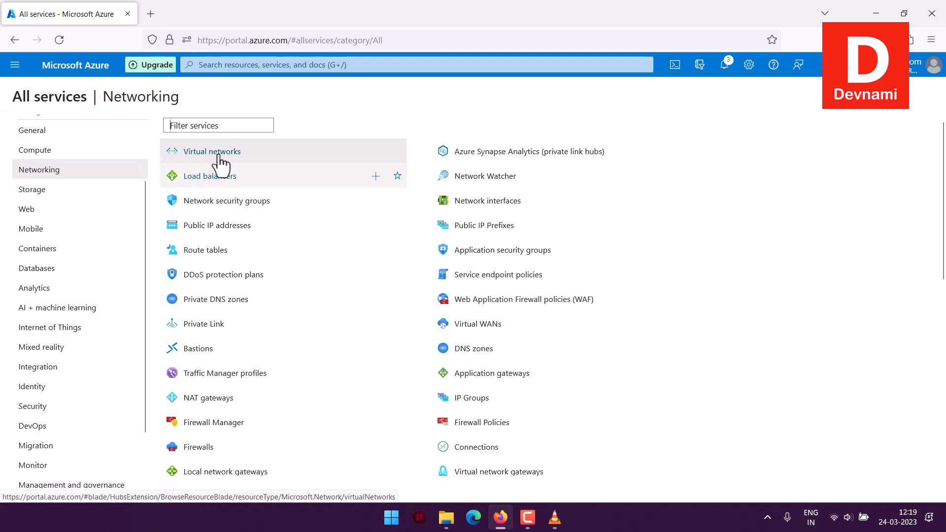
pyautogui.write('DNS')
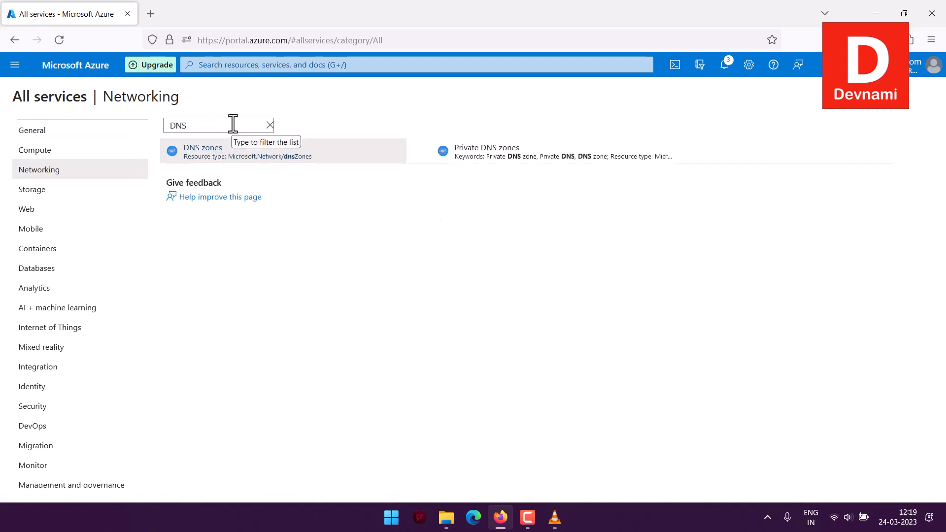
pyautogui.click(306, 150)
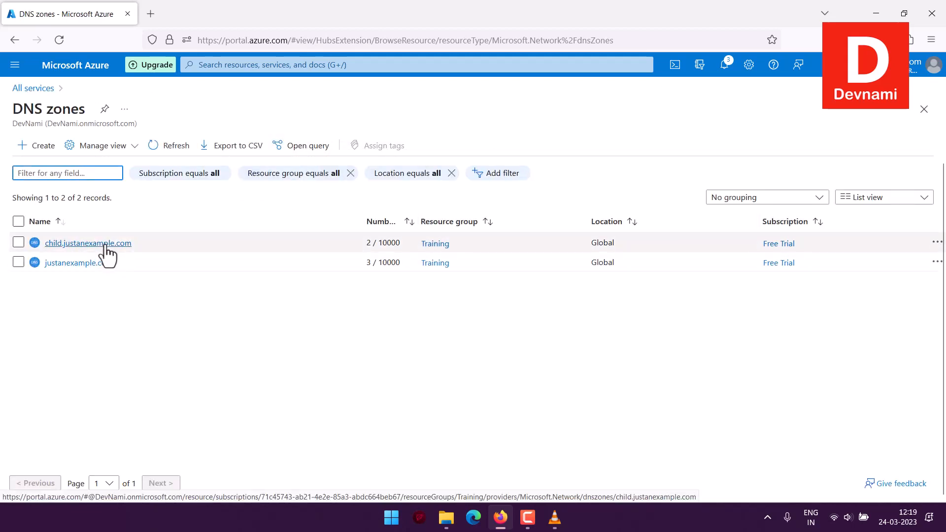
pyautogui.click(936, 262)
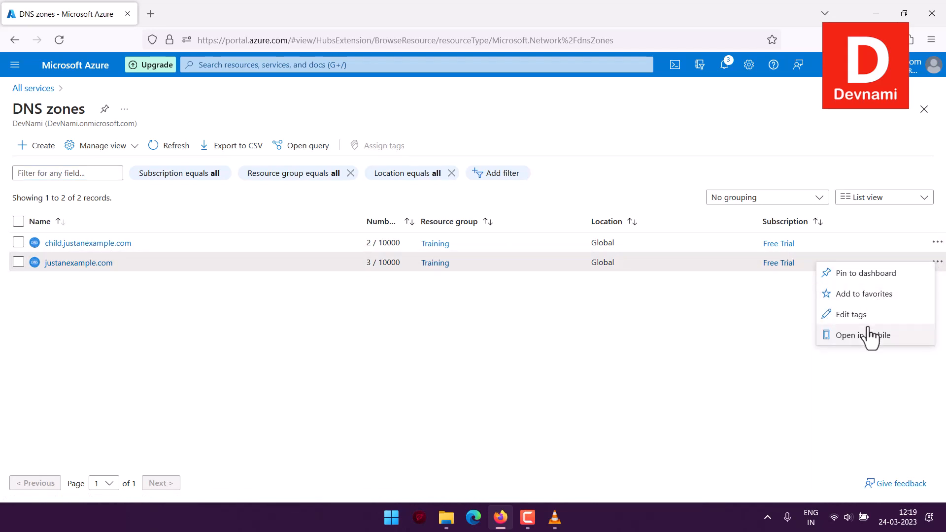
pyautogui.click(796, 311)
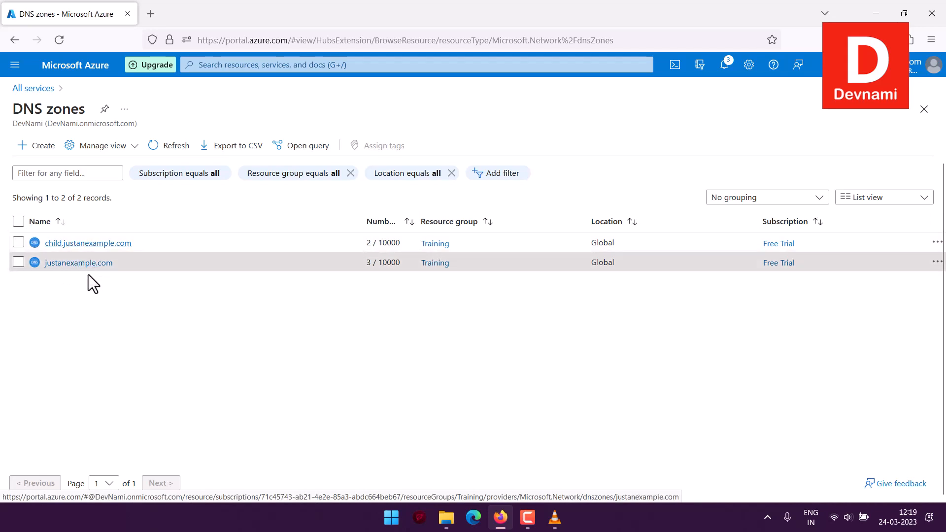
# Delete the child.justanexample.com DNS zone, entering its full name as confirmation.
pyautogui.click(69, 247)
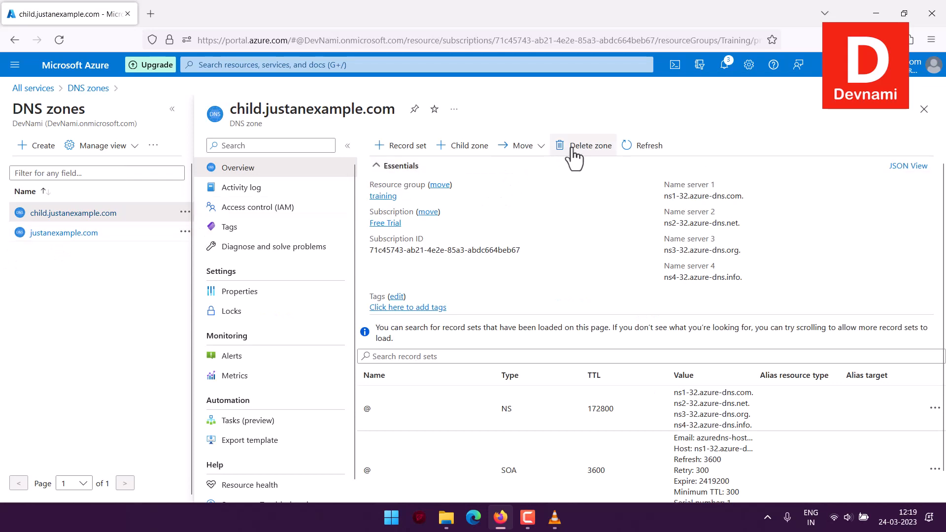
pyautogui.click(573, 151)
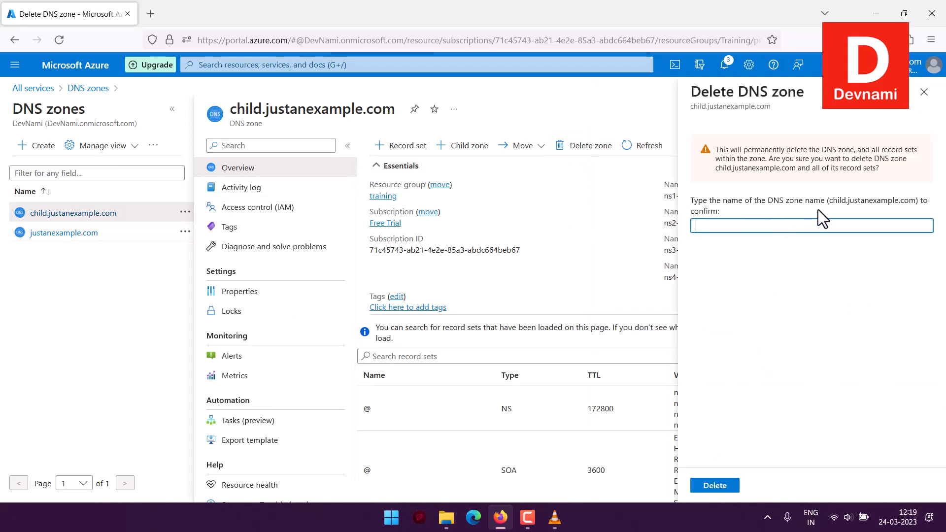
pyautogui.moveTo(831, 202); pyautogui.dragTo(905, 201)
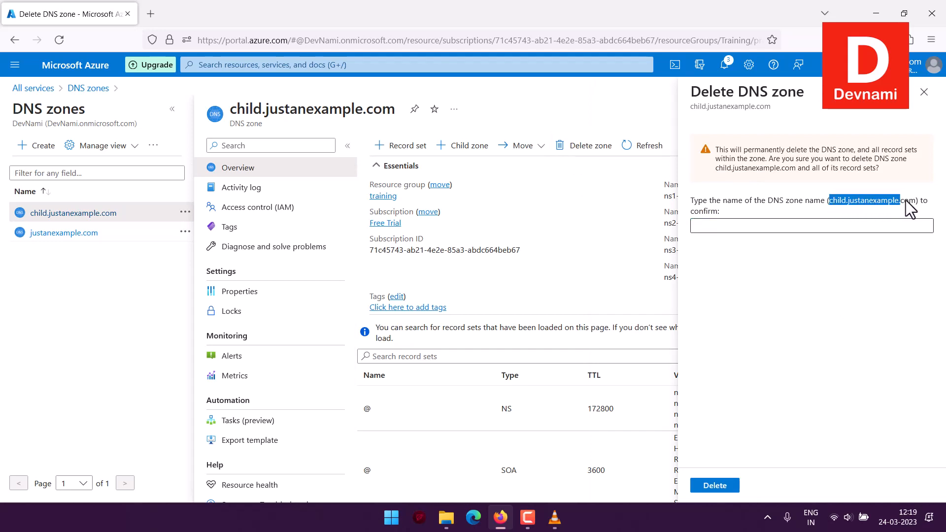
pyautogui.click(791, 228)
pyautogui.write('child.justanexample.com')
pyautogui.click(722, 481)
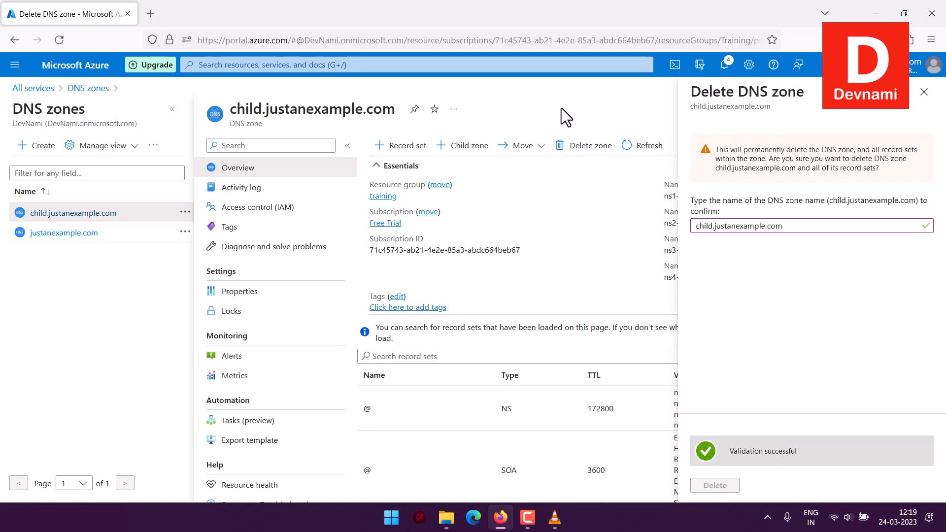
# Open the justanexample.com zone, discarding the unsaved edits, and examine its record sets.
pyautogui.click(85, 234)
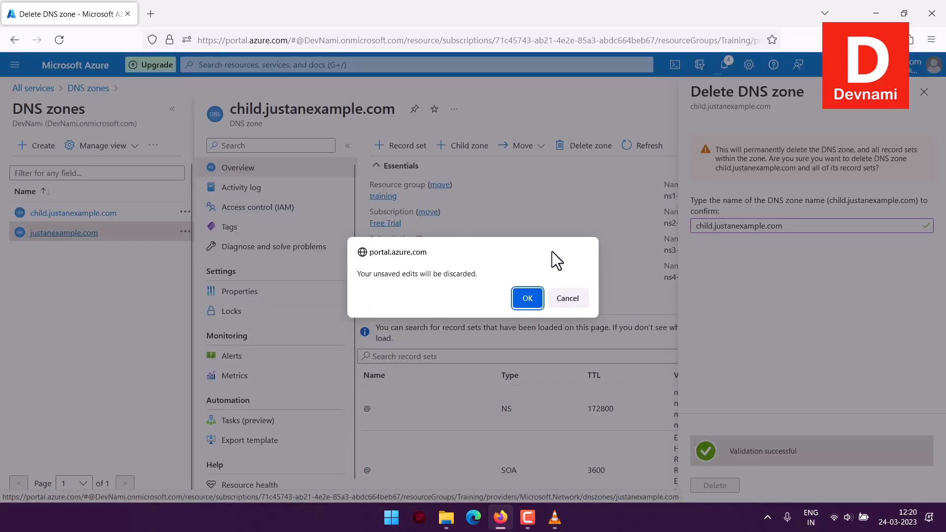
pyautogui.click(577, 298)
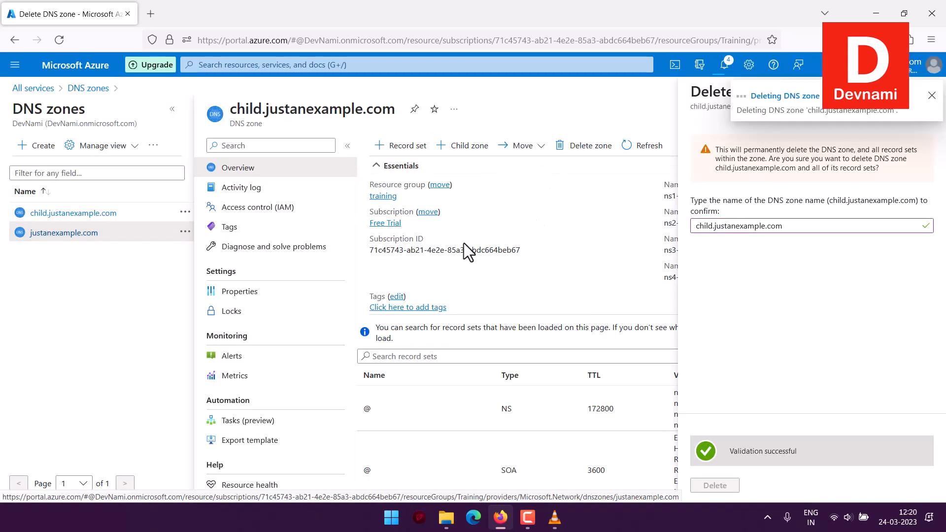
pyautogui.click(90, 235)
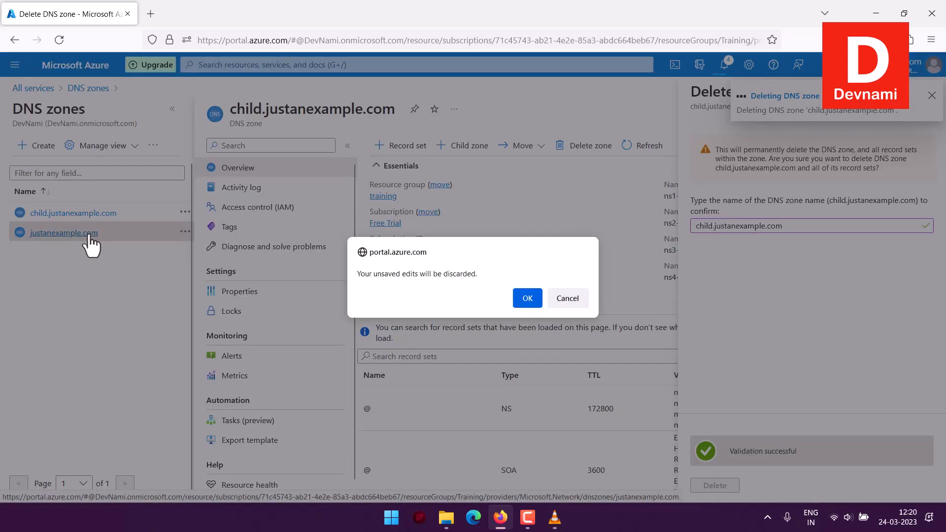
pyautogui.click(526, 298)
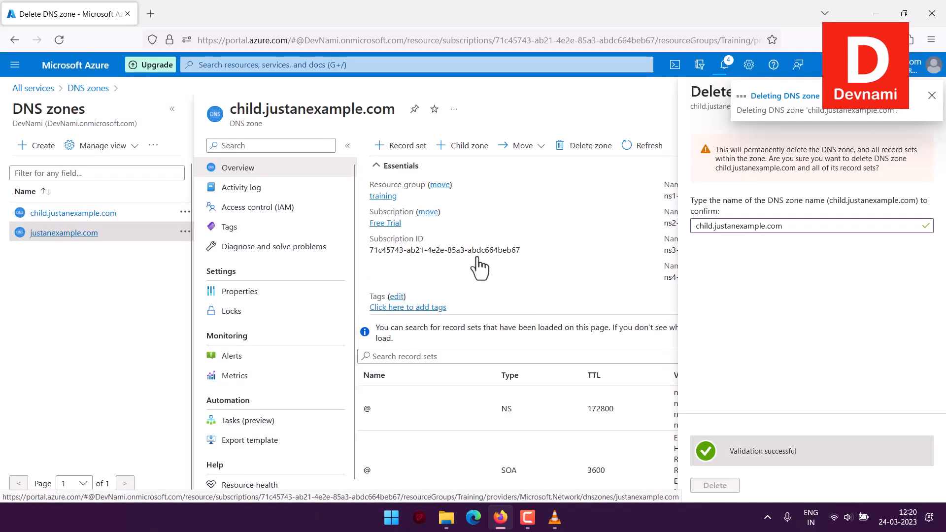
pyautogui.click(69, 244)
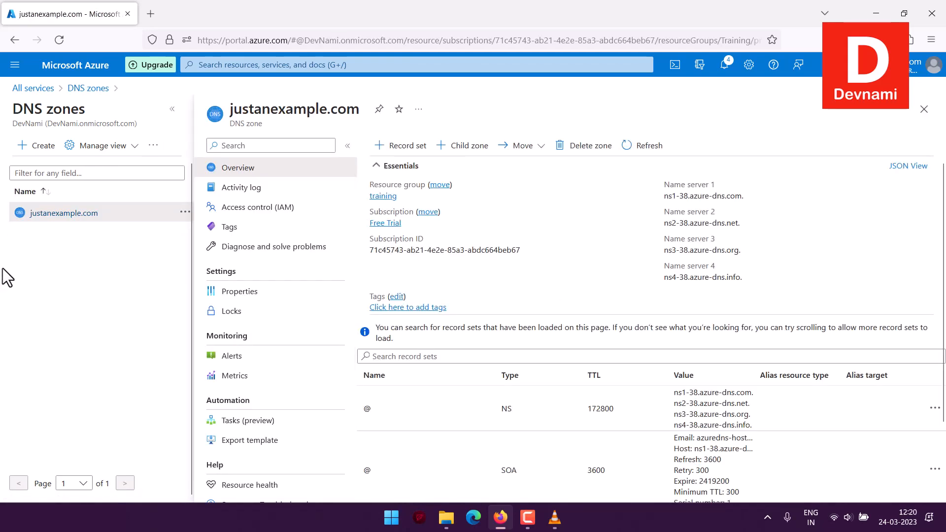
pyautogui.scroll(-2, 613, 433)
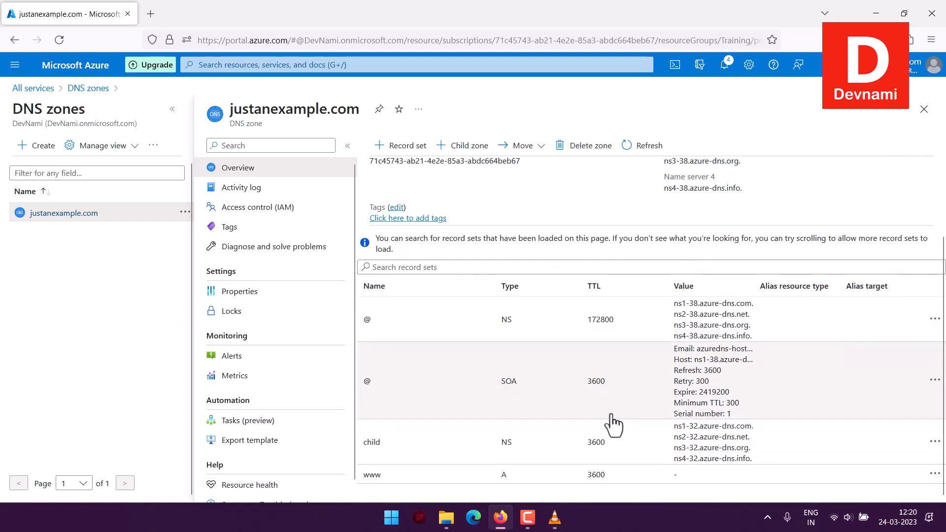
pyautogui.scroll(2, 612, 424)
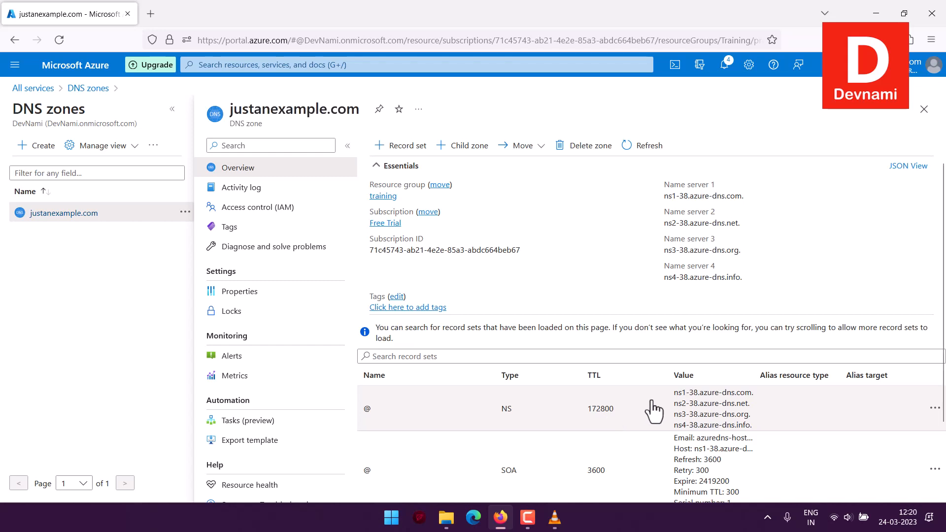
# Delete the justanexample.com DNS zone, entering its name as confirmation, and discard the leftover unsaved edits.
pyautogui.click(567, 147)
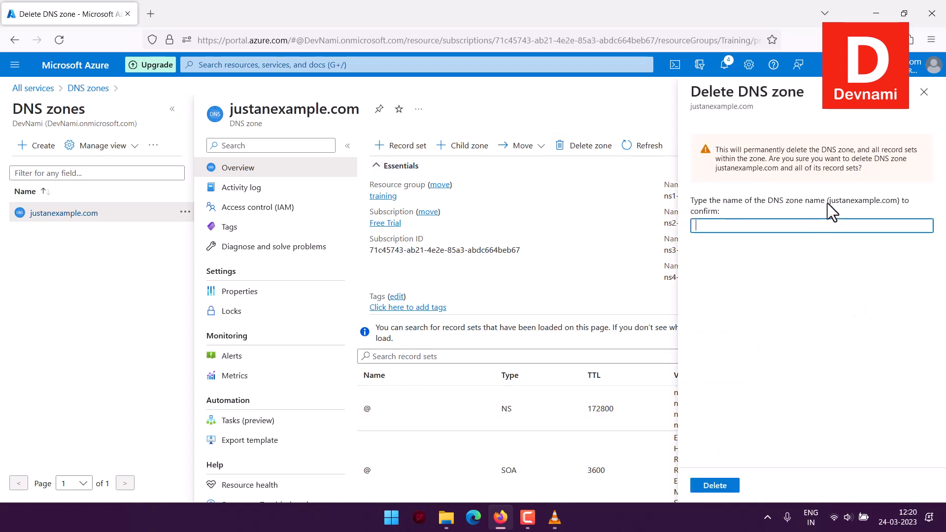
pyautogui.moveTo(829, 200); pyautogui.dragTo(895, 200)
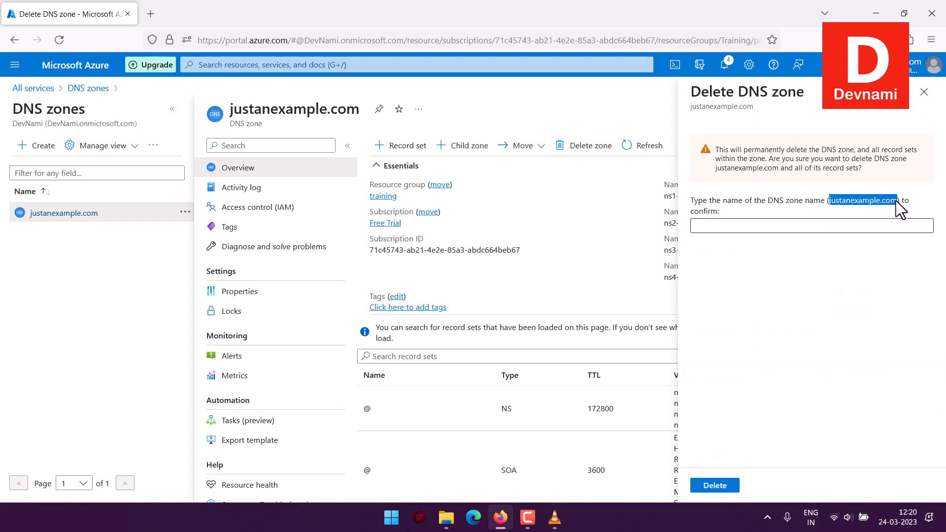
pyautogui.hotkey('ctrl', 'c')
pyautogui.click(755, 225)
pyautogui.hotkey('ctrl', 'v')
pyautogui.click(720, 489)
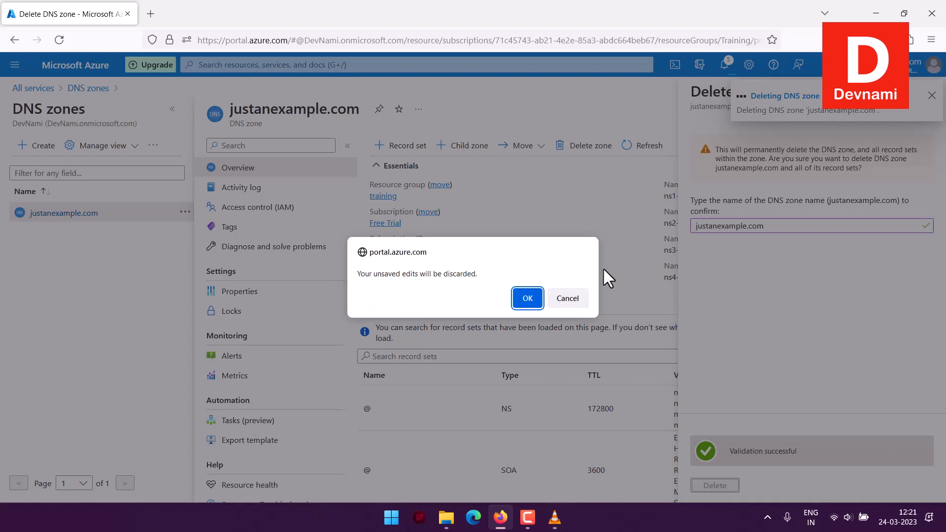
pyautogui.click(523, 295)
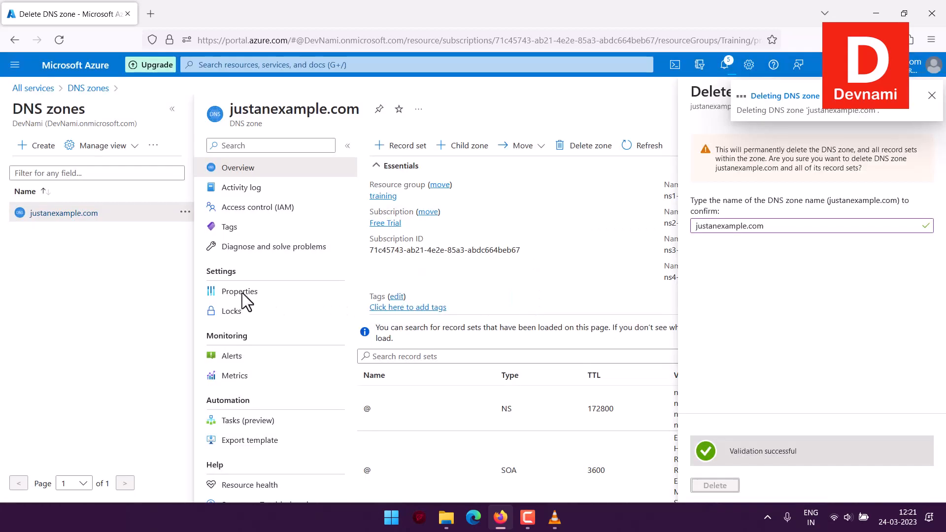